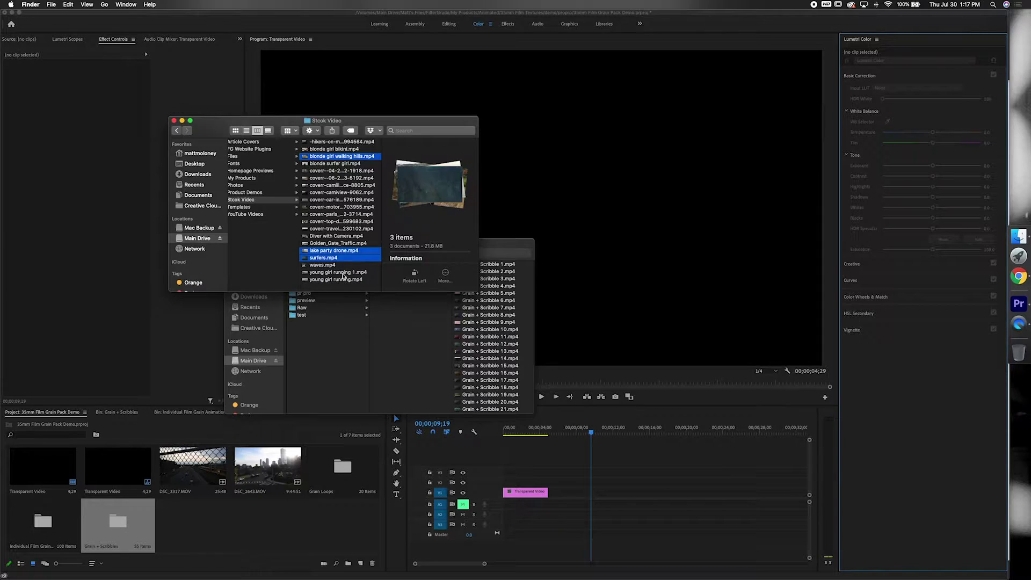
Step: Import blonde girl walking hills, lake party drone, surfers and young girl running 1 from the Stock Video folder and place them on the timeline
{"action": "left_click_drag", "start_coordinate": [340, 252], "coordinate": [534, 477]}
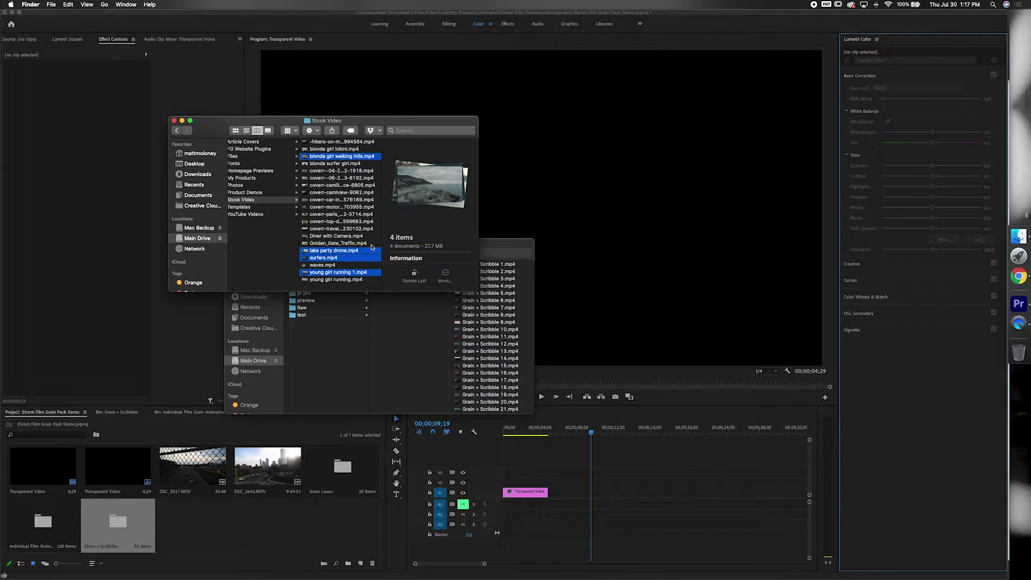
{"action": "left_click_drag", "start_coordinate": [346, 250], "coordinate": [344, 530]}
{"action": "left_click", "coordinate": [314, 529]}
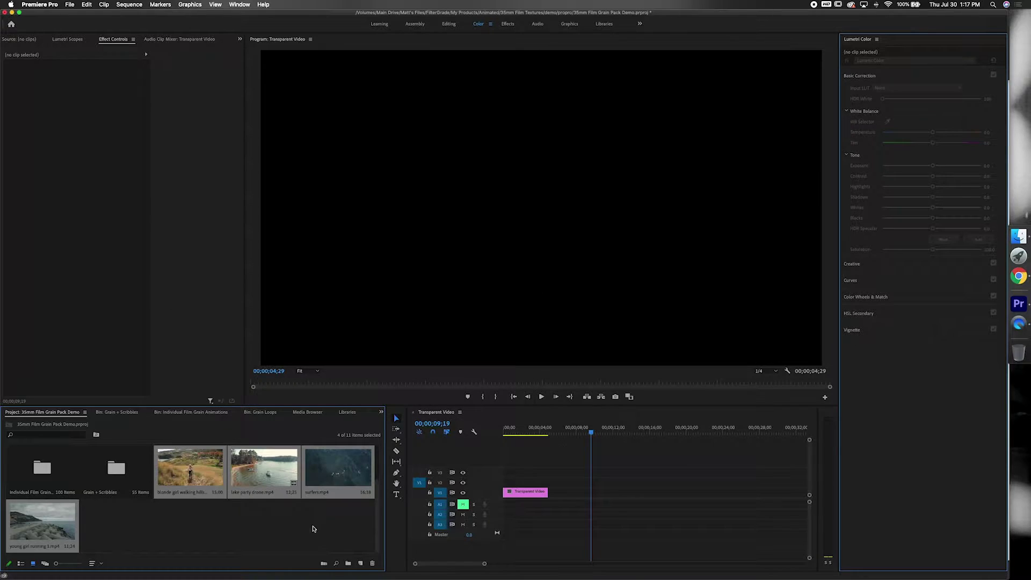
{"action": "left_click_drag", "start_coordinate": [207, 479], "coordinate": [530, 492]}
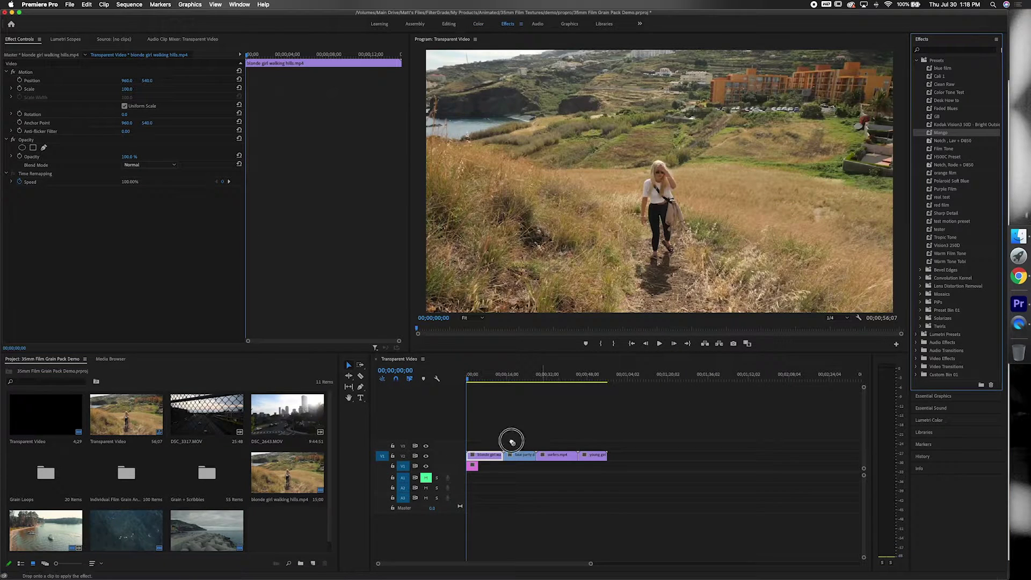
Step: Apply the Mango preset to the blonde girl walking hills clip and play back the result
{"action": "left_click_drag", "start_coordinate": [493, 453], "coordinate": [495, 455]}
{"action": "key", "text": "space"}
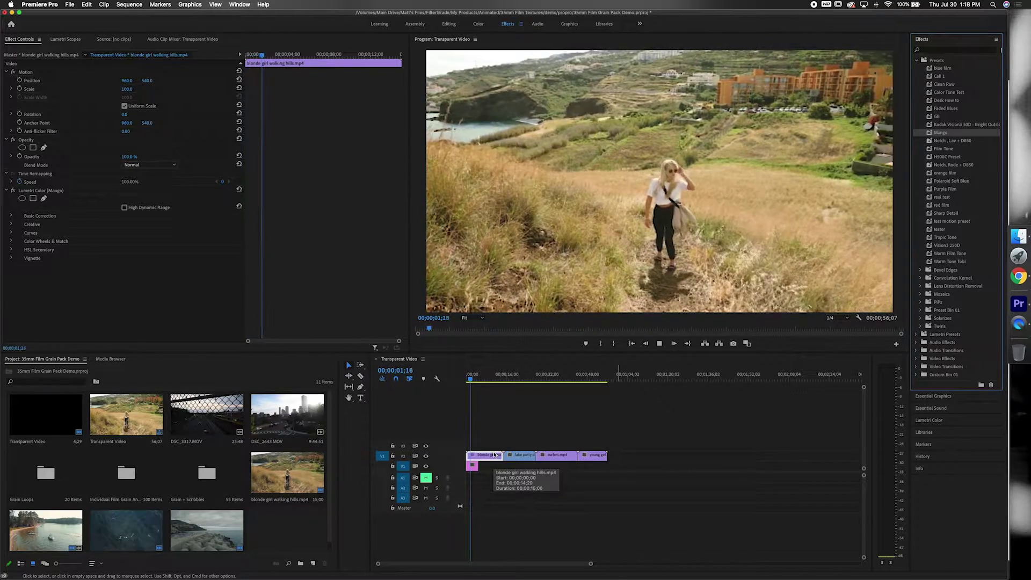
{"action": "key", "text": "space"}
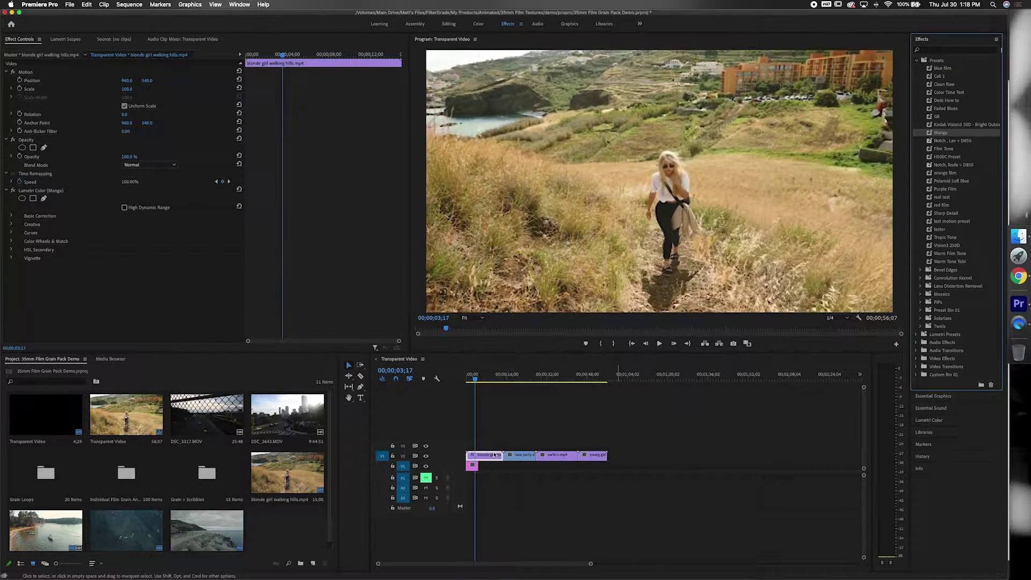
Step: Place Grain + Scribble 10 from the Grain + Scribbles bin above the footage at the sequence start and play it back
{"action": "double_click", "coordinate": [206, 474]}
{"action": "left_click_drag", "start_coordinate": [477, 378], "coordinate": [454, 380]}
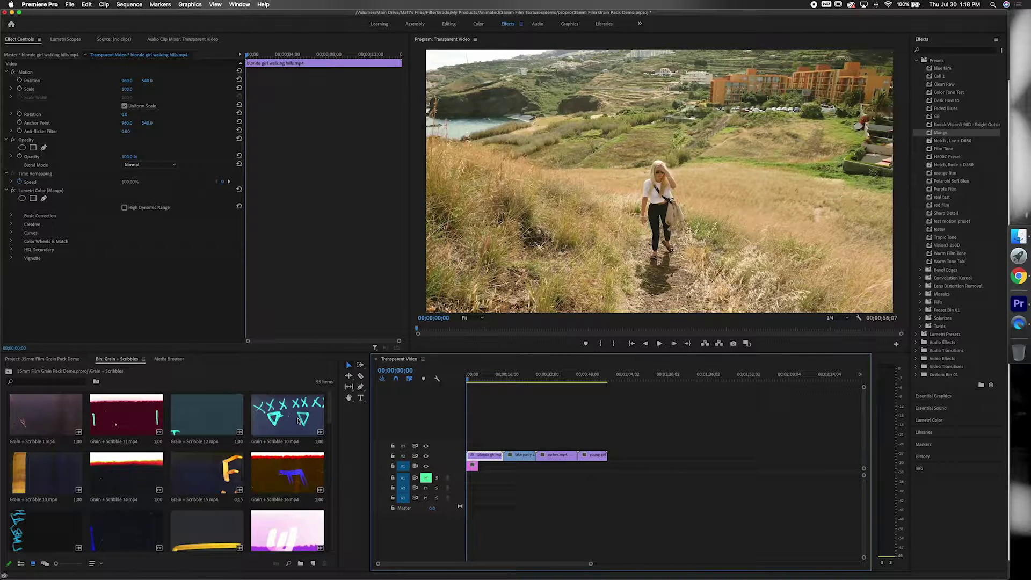
{"action": "mouse_move", "coordinate": [254, 421]}
{"action": "left_mouse_down"}
{"action": "mouse_move", "coordinate": [452, 424]}
{"action": "mouse_move", "coordinate": [471, 447]}
{"action": "left_mouse_up"}
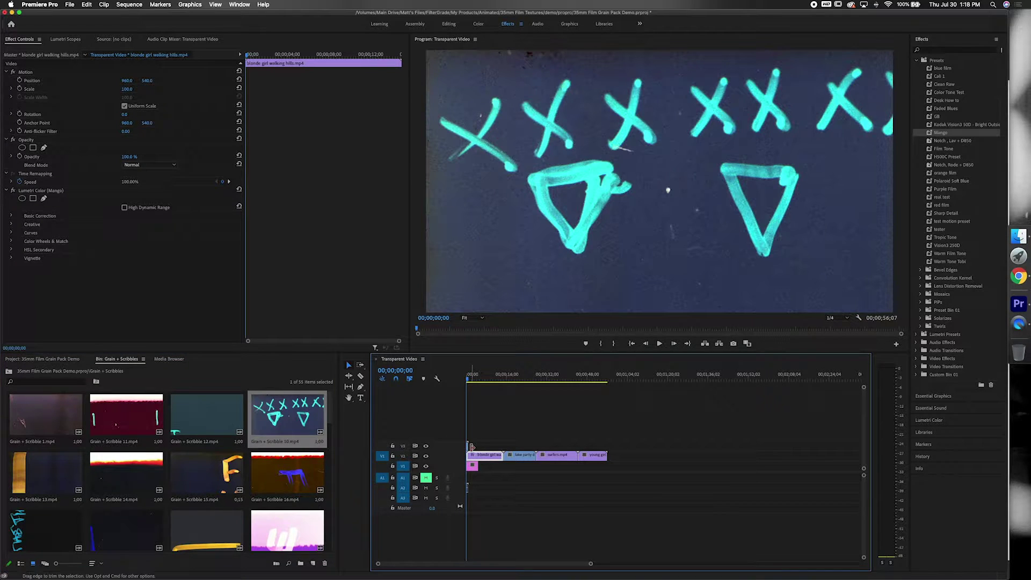
{"action": "key", "text": "space"}
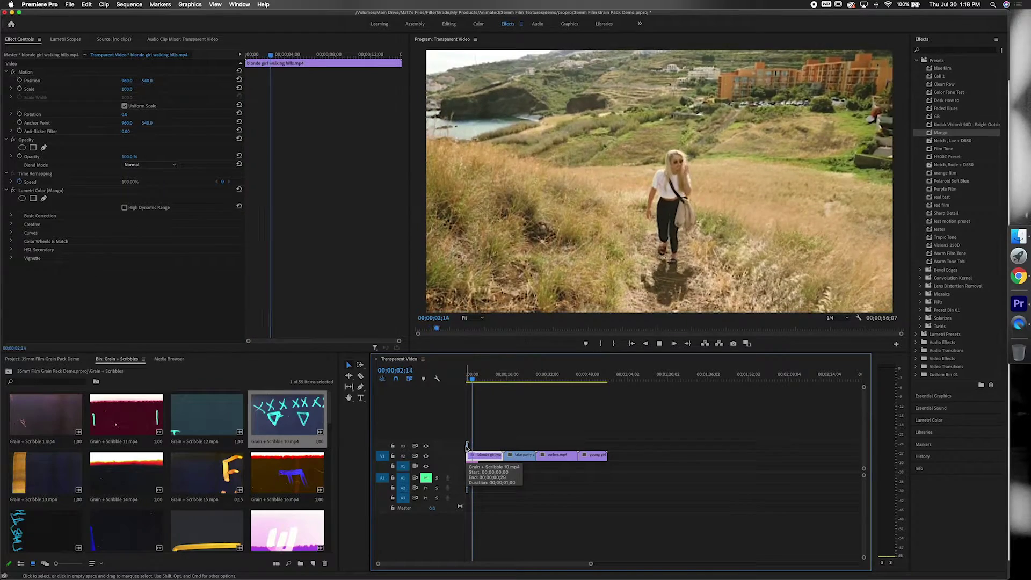
{"action": "key", "text": "space"}
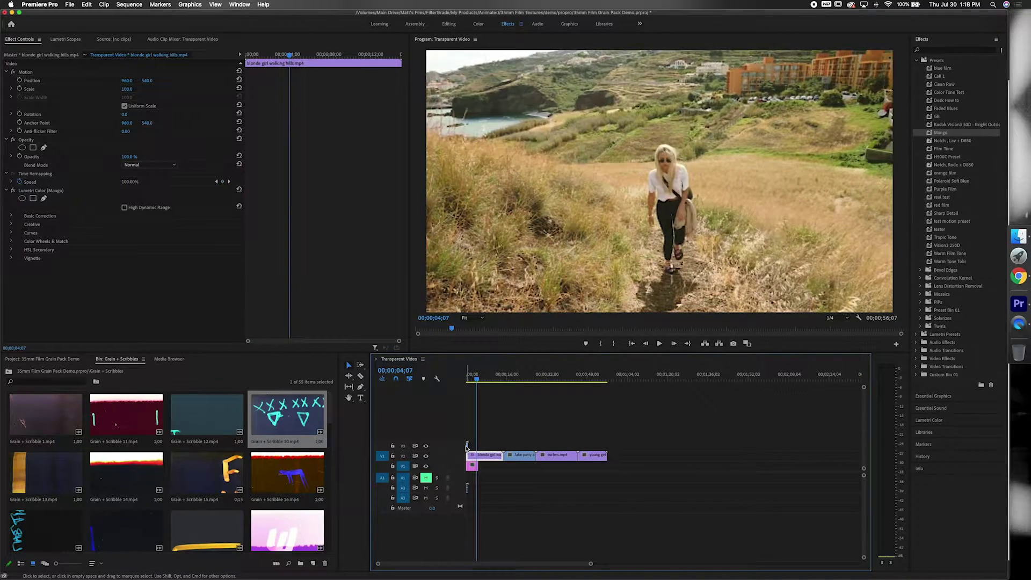
Step: Add 35mm Film Grain 44, 46, 47 and 48 from the Individual Film Grain Animations bin after the scribble clip above the footage
{"action": "left_click", "coordinate": [167, 360]}
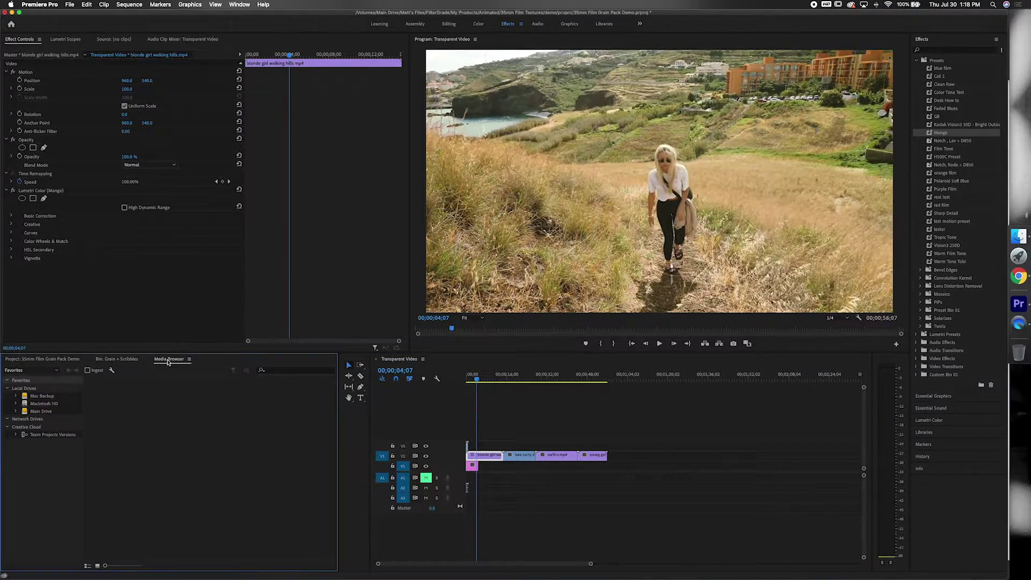
{"action": "left_click", "coordinate": [117, 360]}
{"action": "left_click", "coordinate": [65, 359]}
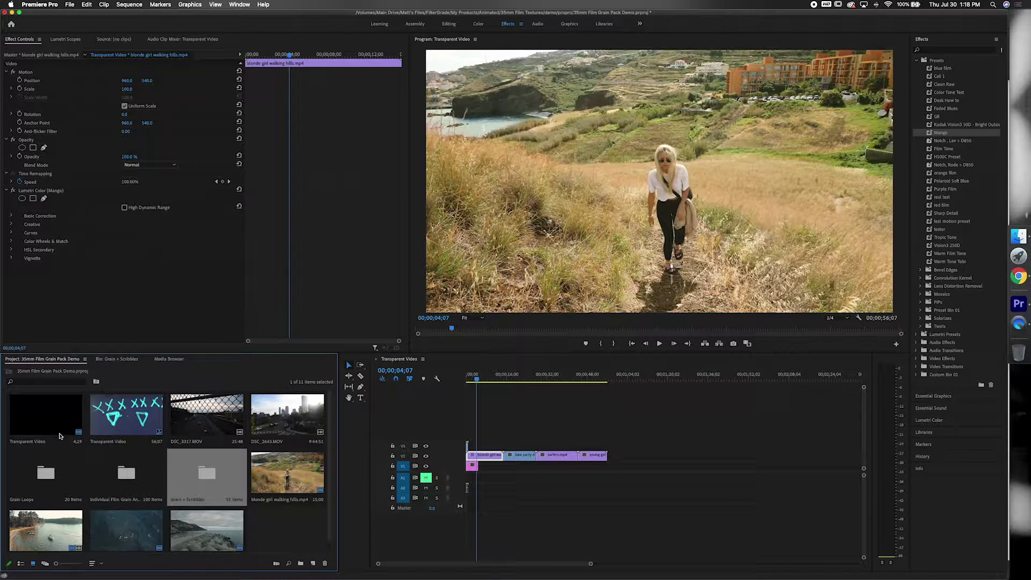
{"action": "double_click", "coordinate": [127, 475]}
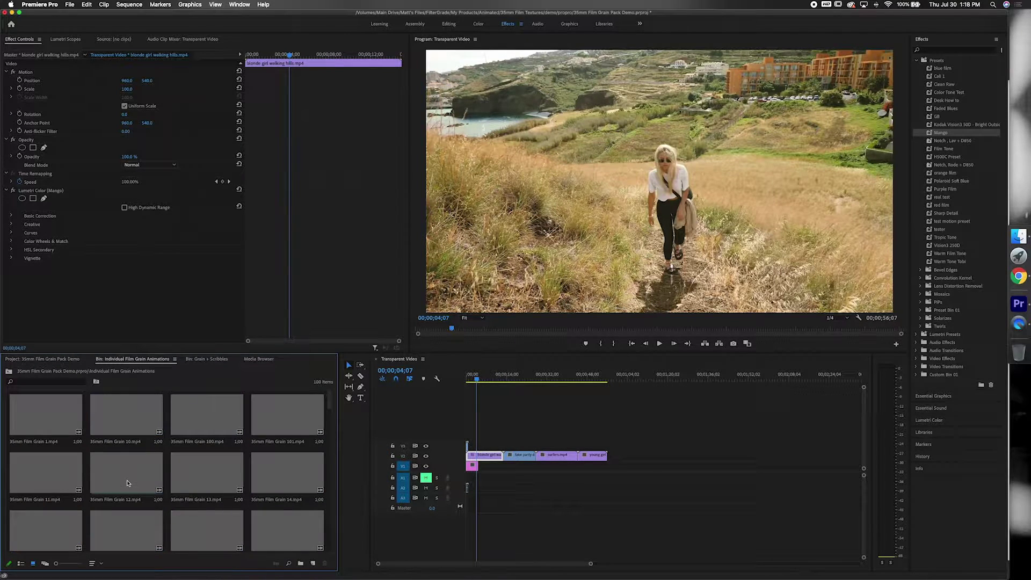
{"action": "left_click", "coordinate": [127, 482]}
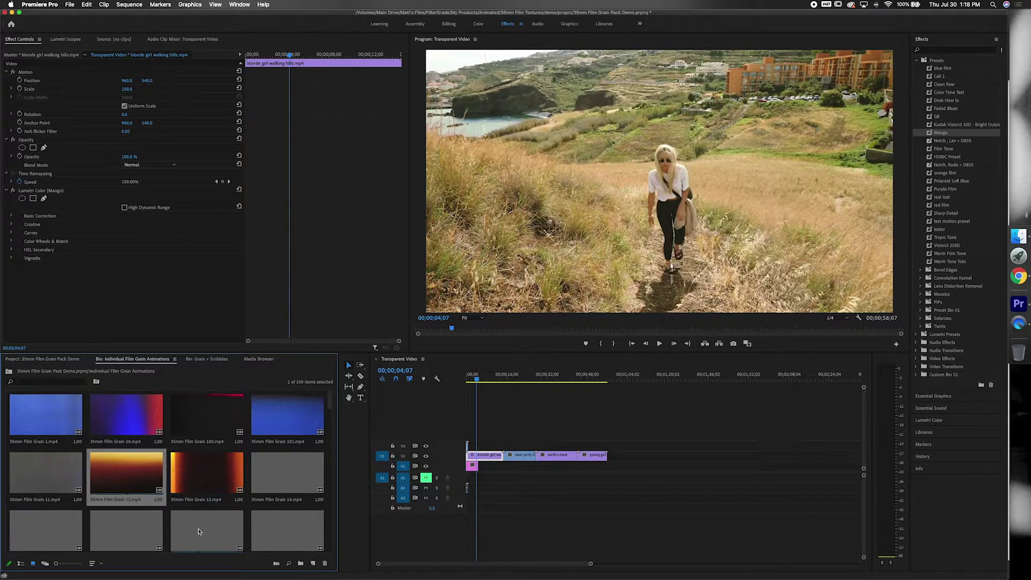
{"action": "scroll", "coordinate": [200, 529], "scroll_direction": "down", "scroll_amount": 5}
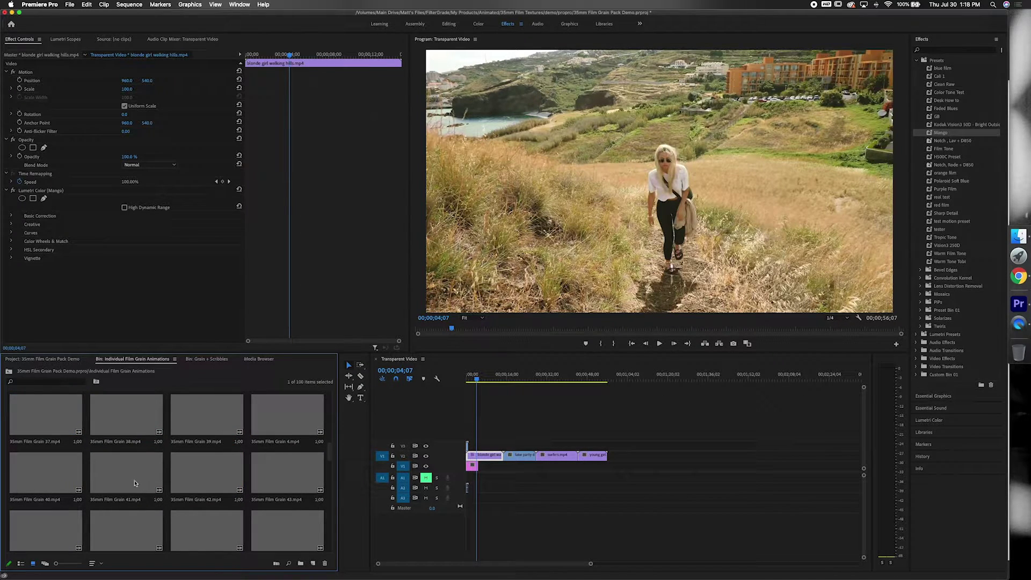
{"action": "left_click", "coordinate": [62, 477]}
{"action": "left_click", "coordinate": [265, 477], "text": "shift"}
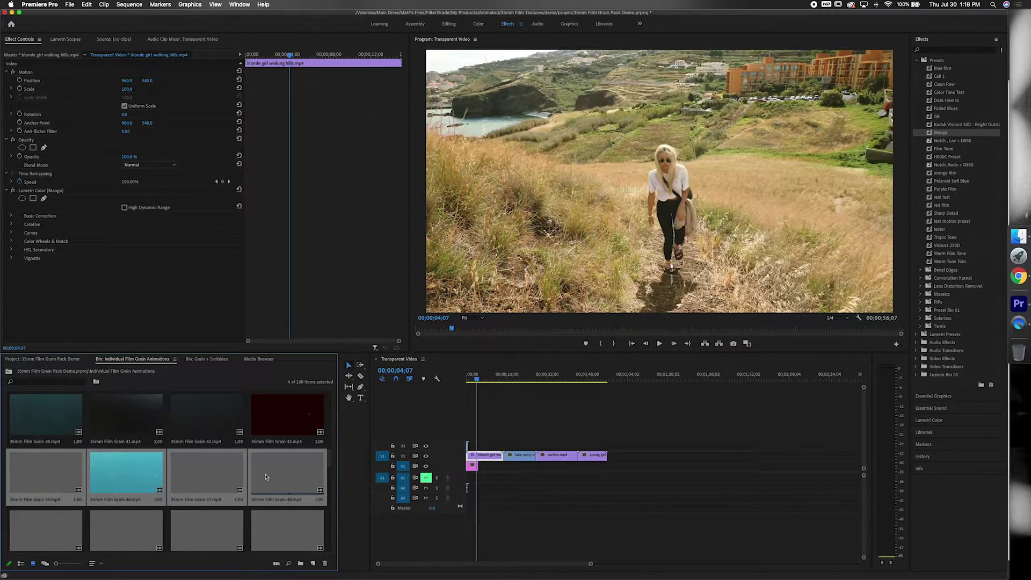
{"action": "left_click_drag", "start_coordinate": [279, 475], "coordinate": [475, 450]}
{"action": "scroll", "coordinate": [477, 449], "scroll_direction": "up", "scroll_amount": 4}
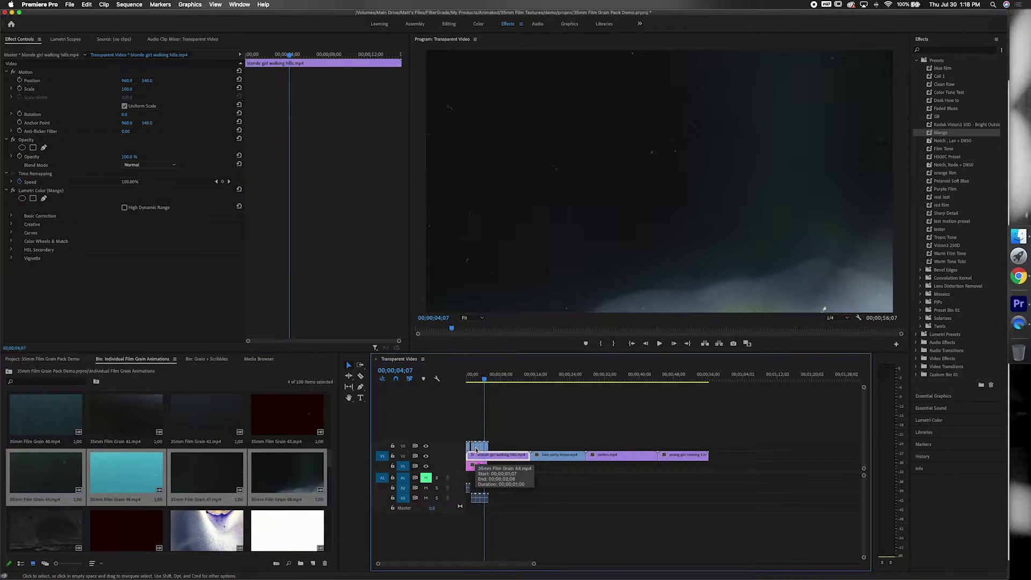
Step: Set the blend mode of 35mm Film Grain 44 and 35mm Film Grain 46 to Overlay
{"action": "left_click", "coordinate": [477, 445]}
{"action": "left_click_drag", "start_coordinate": [473, 446], "coordinate": [471, 447]}
{"action": "left_click", "coordinate": [473, 446]}
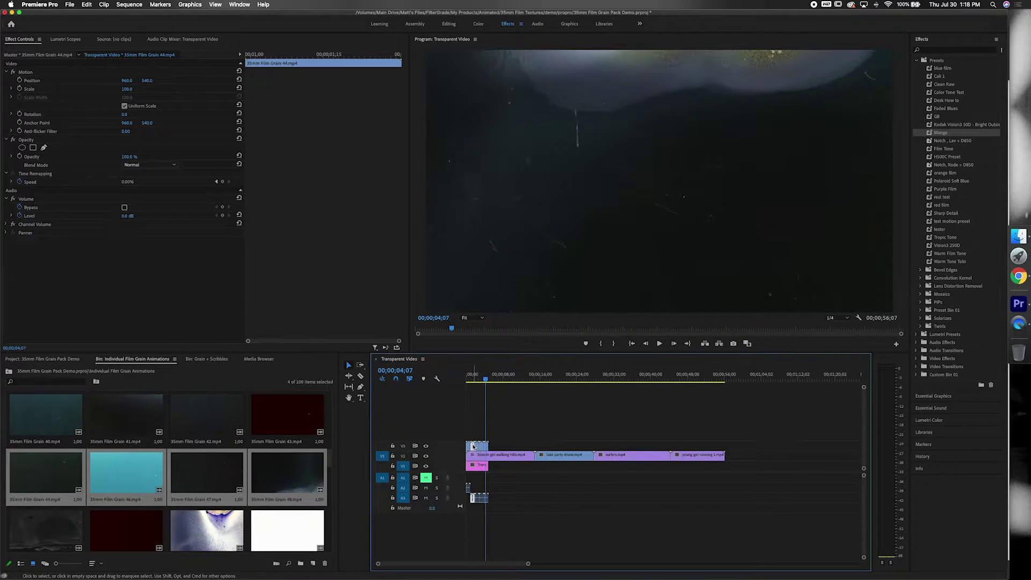
{"action": "left_click", "coordinate": [154, 162]}
{"action": "left_click", "coordinate": [152, 285]}
{"action": "left_click", "coordinate": [478, 447]}
{"action": "left_click", "coordinate": [148, 165]}
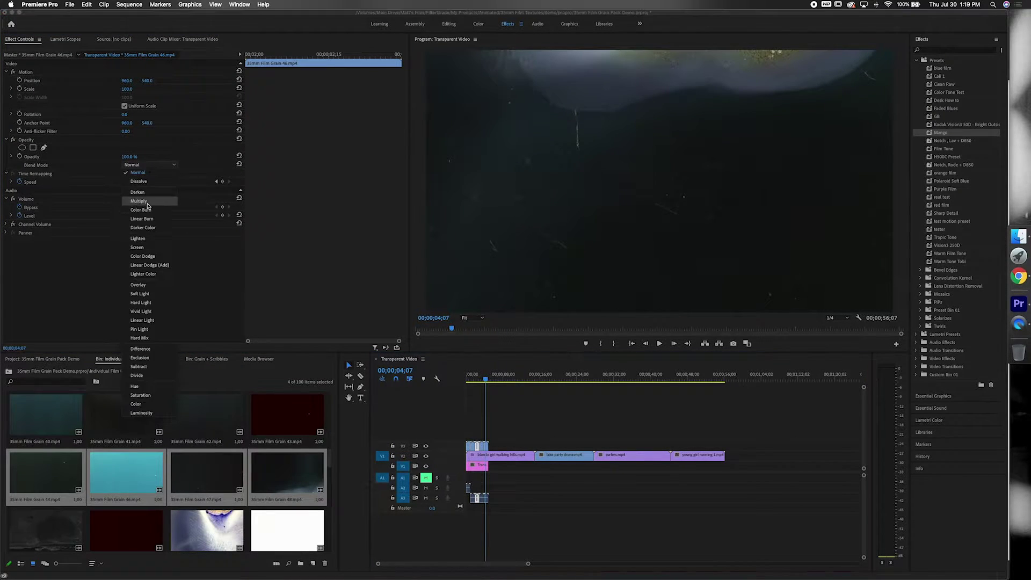
{"action": "left_click", "coordinate": [152, 285]}
Step: Set the blend mode of 35mm Film Grain 47 and 35mm Film Grain 48 to Overlay
{"action": "left_click", "coordinate": [484, 448]}
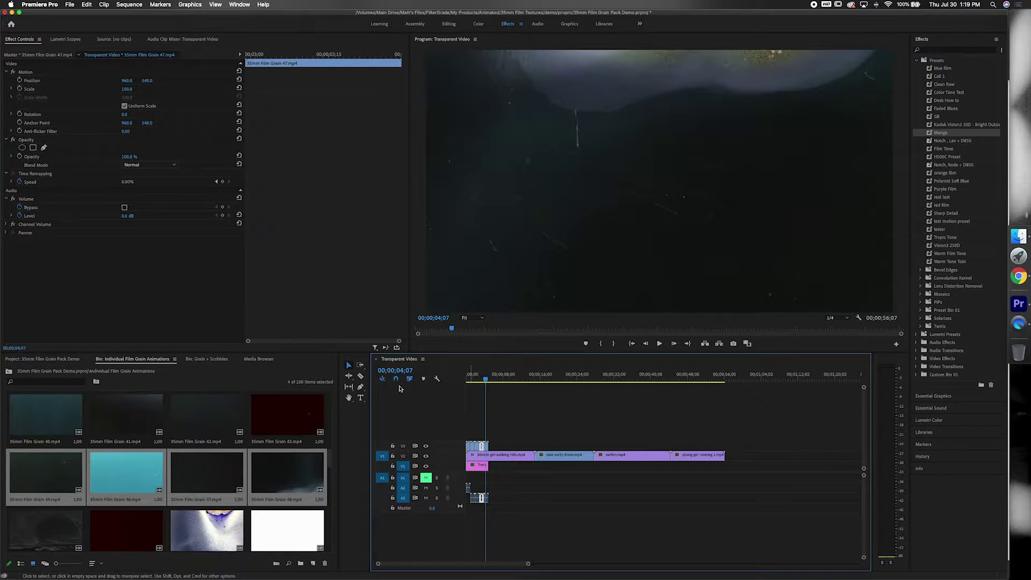
{"action": "left_click", "coordinate": [134, 165]}
{"action": "left_click", "coordinate": [147, 285]}
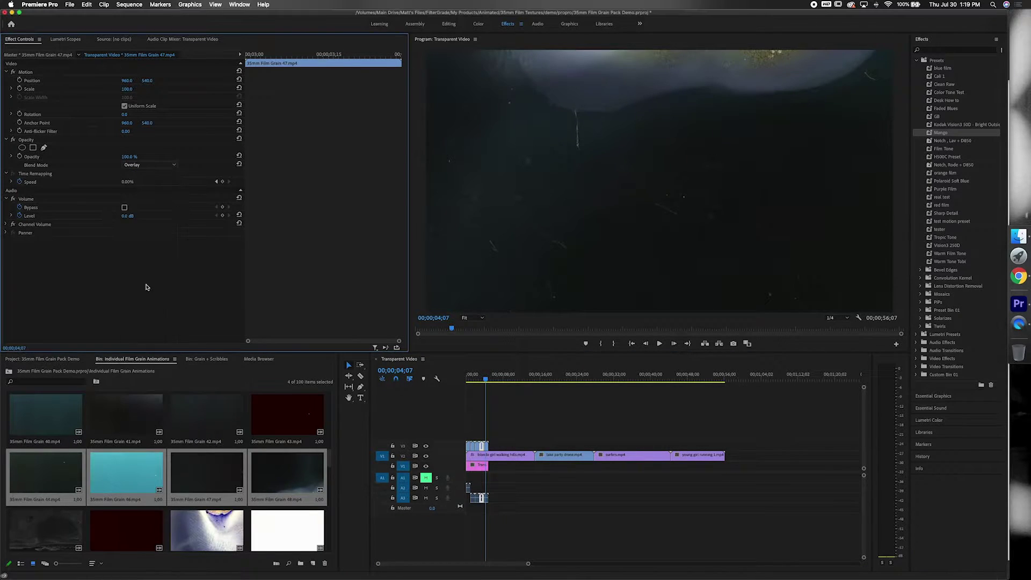
{"action": "left_click", "coordinate": [483, 444]}
{"action": "left_click", "coordinate": [159, 164]}
{"action": "left_click", "coordinate": [155, 286]}
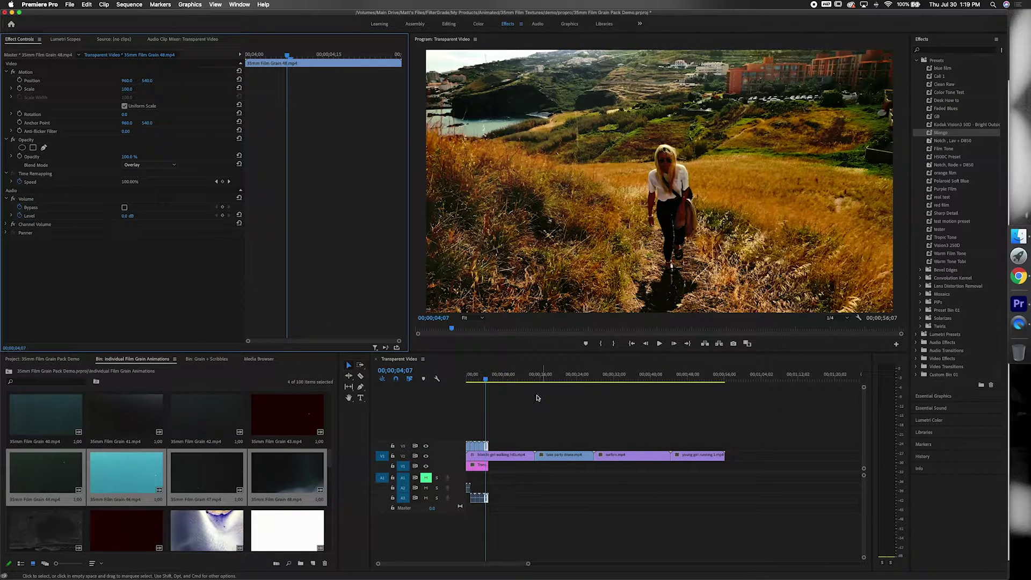
Step: Play the sequence from the start to review the grain overlays on the first clip
{"action": "key", "text": "Home"}
{"action": "key", "text": "space"}
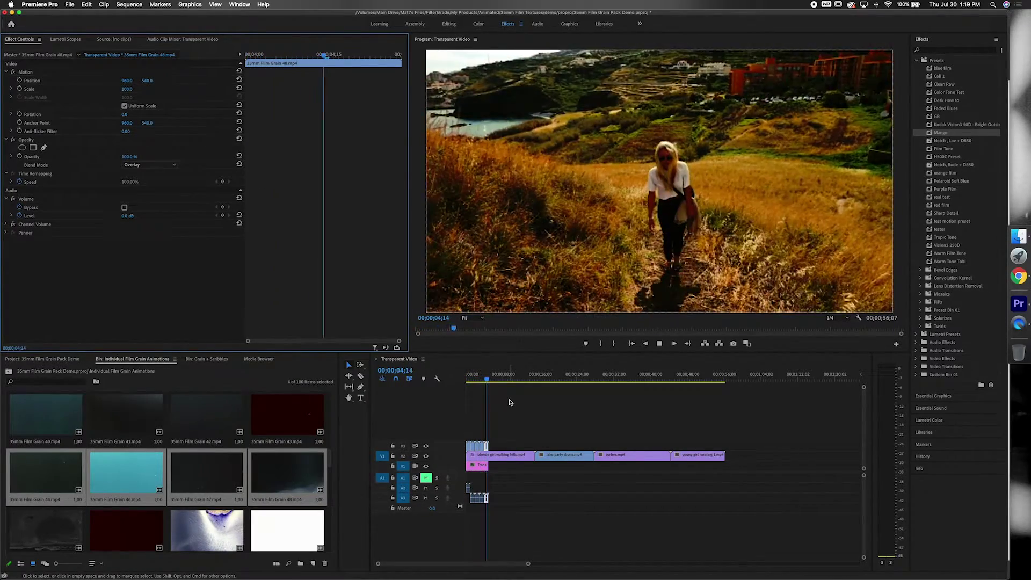
{"action": "key", "text": "space"}
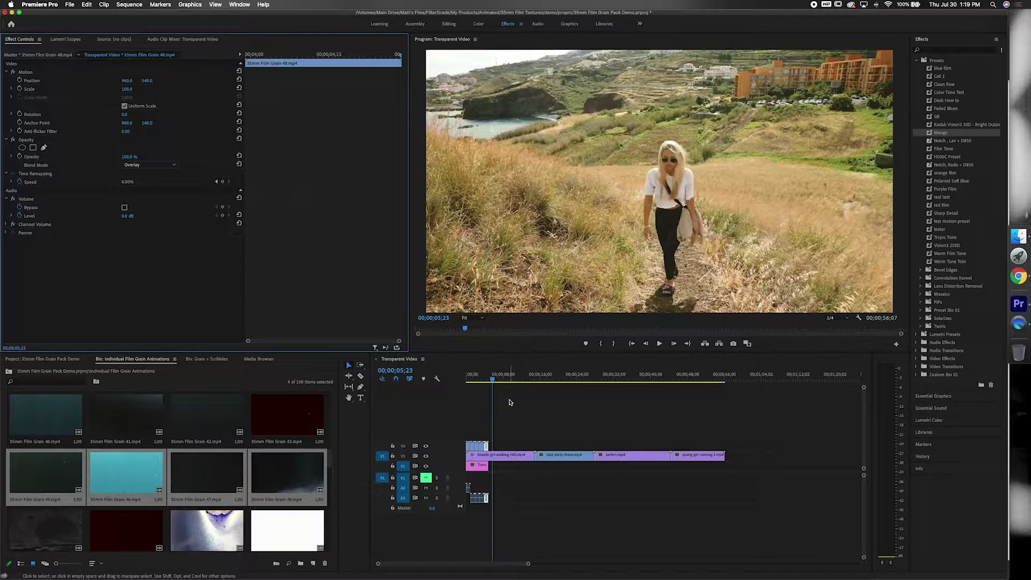
Step: Delete the scribble clip and all four film grain clips above the footage
{"action": "left_click_drag", "start_coordinate": [499, 431], "coordinate": [469, 449]}
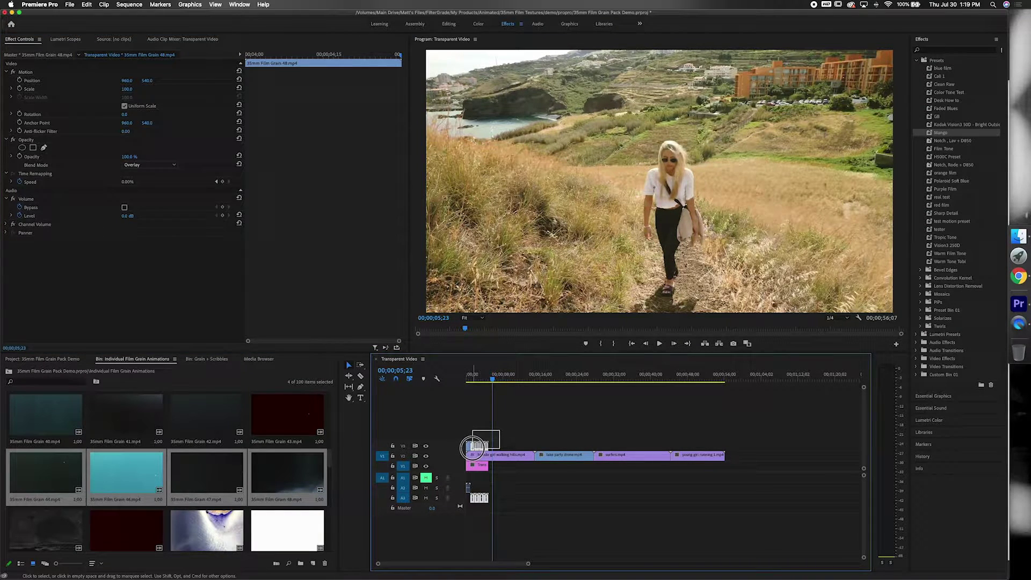
{"action": "left_click", "coordinate": [467, 447]}
{"action": "key", "text": "Delete"}
Step: Place Grain + Scribble 39 from the Grain + Scribbles bin above the first clip at the start of the sequence
{"action": "scroll", "coordinate": [124, 430], "scroll_direction": "down", "scroll_amount": 3}
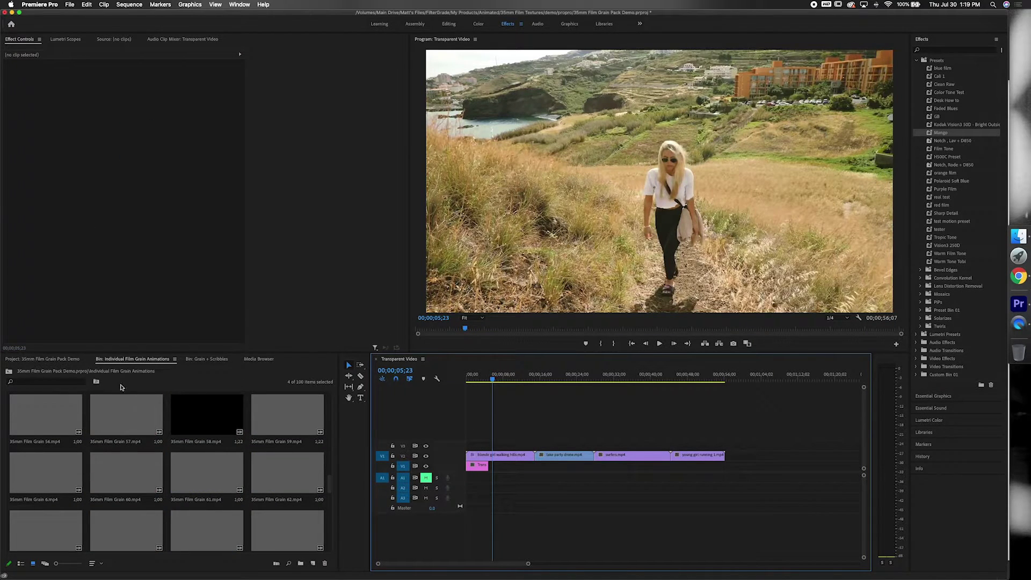
{"action": "left_click", "coordinate": [65, 359]}
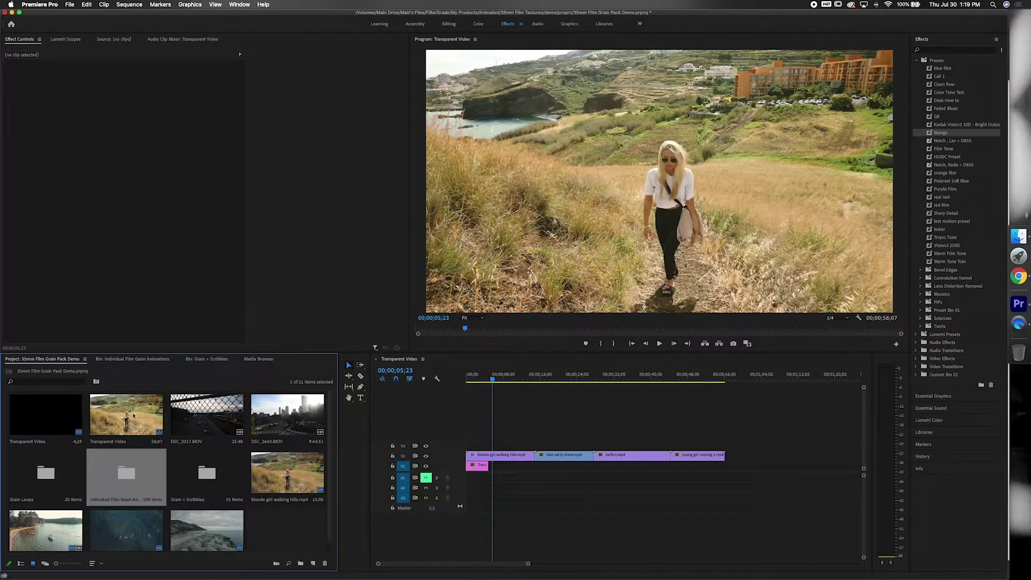
{"action": "double_click", "coordinate": [199, 485]}
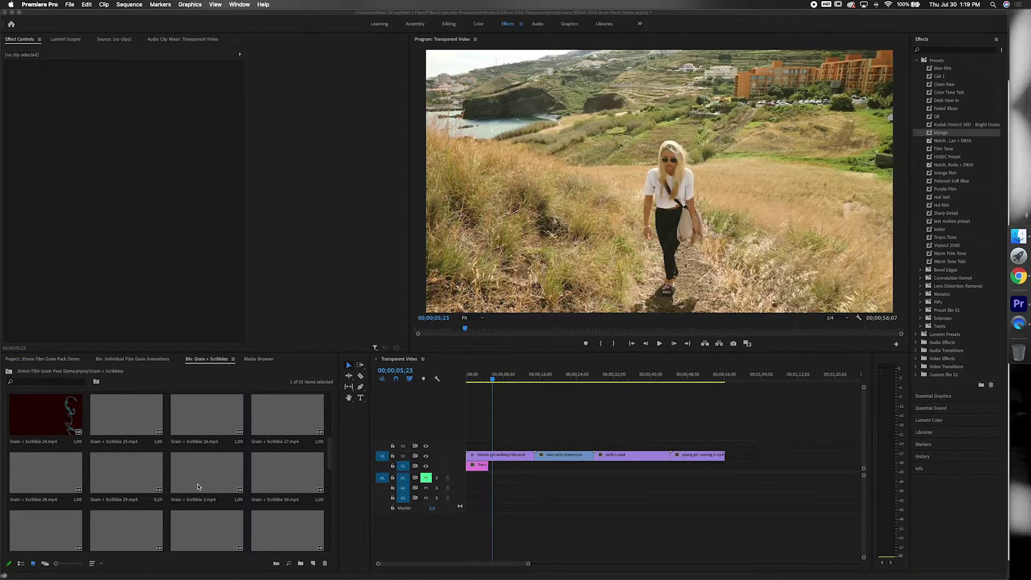
{"action": "scroll", "coordinate": [198, 487], "scroll_direction": "down", "scroll_amount": 2}
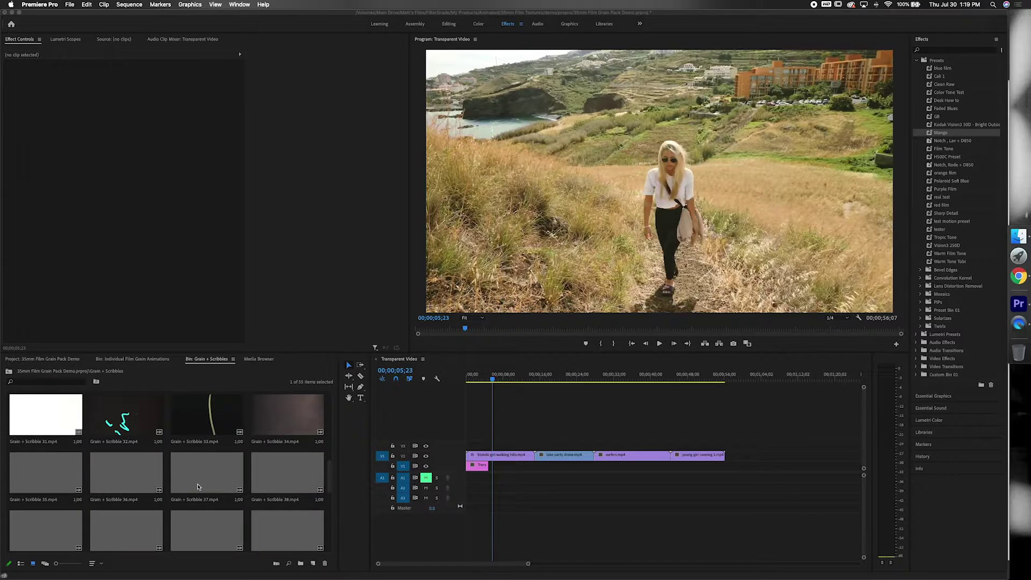
{"action": "scroll", "coordinate": [198, 487], "scroll_direction": "down", "scroll_amount": 1}
{"action": "scroll", "coordinate": [198, 486], "scroll_direction": "down", "scroll_amount": 1}
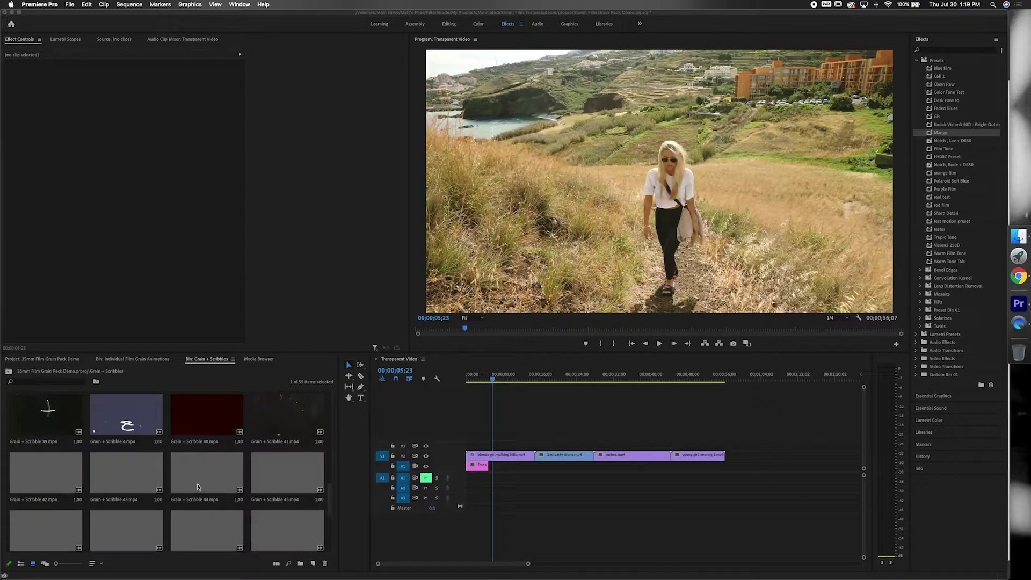
{"action": "scroll", "coordinate": [198, 487], "scroll_direction": "down", "scroll_amount": 1}
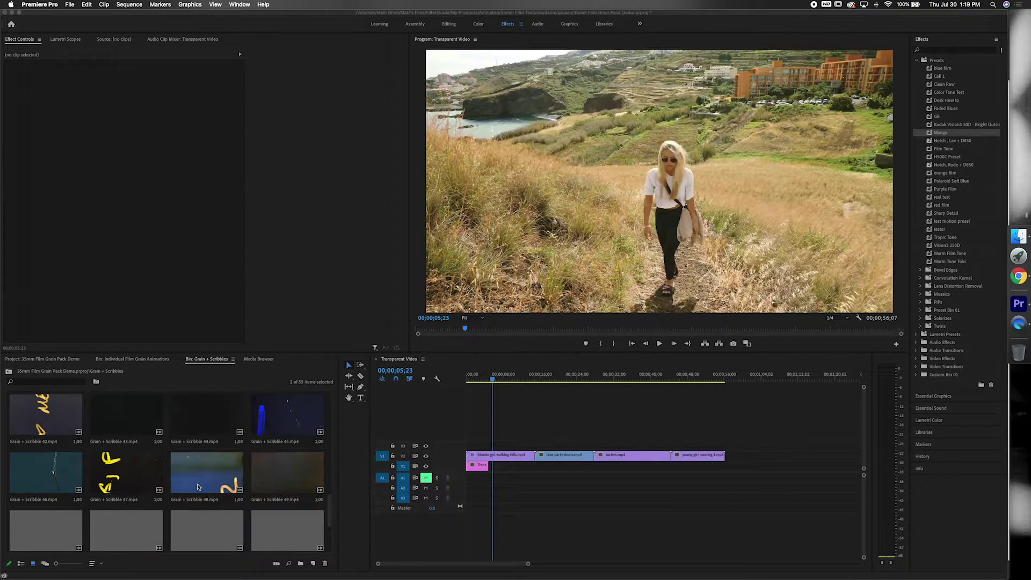
{"action": "scroll", "coordinate": [199, 487], "scroll_direction": "down", "scroll_amount": 2}
{"action": "scroll", "coordinate": [198, 487], "scroll_direction": "up", "scroll_amount": 4}
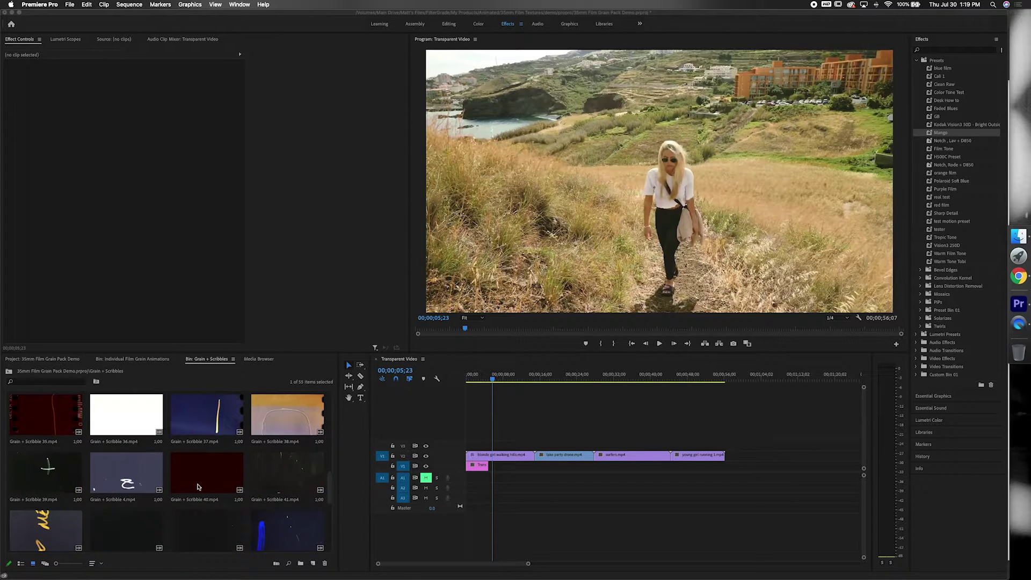
{"action": "left_click_drag", "start_coordinate": [162, 481], "coordinate": [505, 462]}
{"action": "mouse_move", "coordinate": [56, 459]}
{"action": "left_mouse_down"}
{"action": "mouse_move", "coordinate": [449, 449]}
{"action": "mouse_move", "coordinate": [468, 458]}
{"action": "left_mouse_up"}
{"action": "left_click_drag", "start_coordinate": [76, 438], "coordinate": [467, 446]}
Step: Set the Grain + Scribble 39 clip's blend mode to Screen and play back the result
{"action": "left_click", "coordinate": [471, 379]}
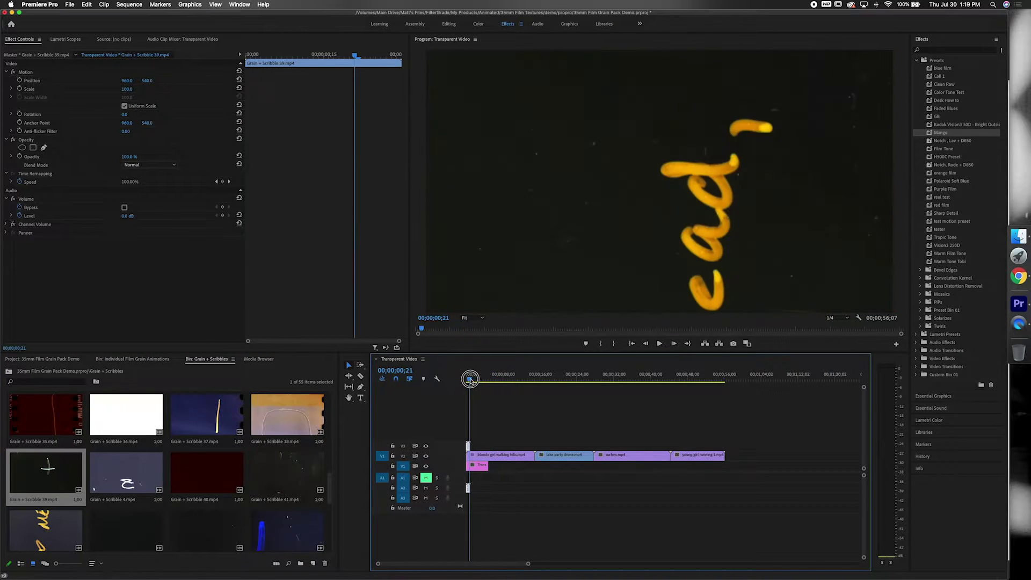
{"action": "left_click", "coordinate": [148, 164]}
{"action": "left_click", "coordinate": [152, 248]}
{"action": "key", "text": "space"}
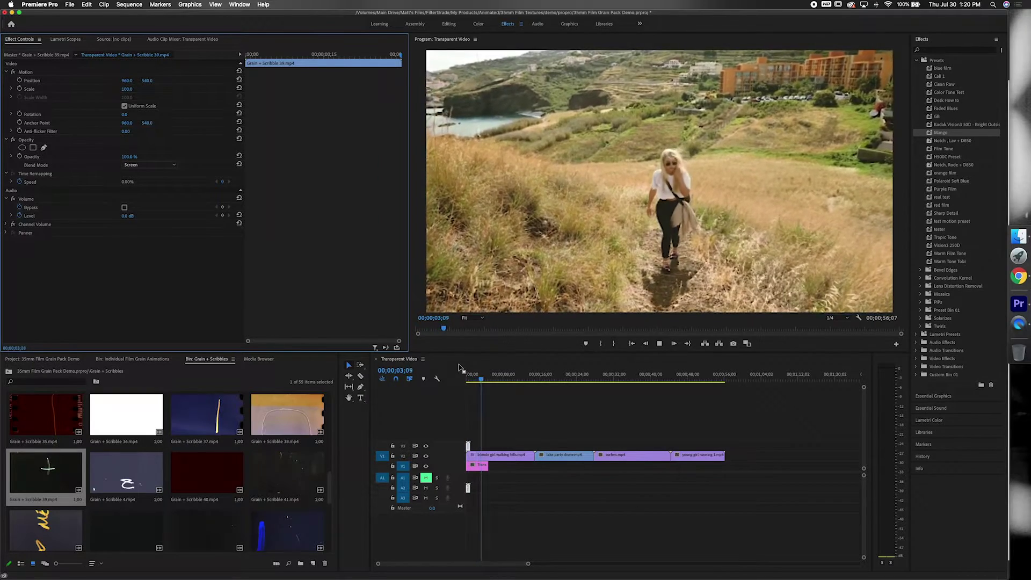
Step: Place Orange Grain Loop from the Grain Loops bin above the first two footage clips, near the start of the sequence
{"action": "left_click", "coordinate": [166, 360]}
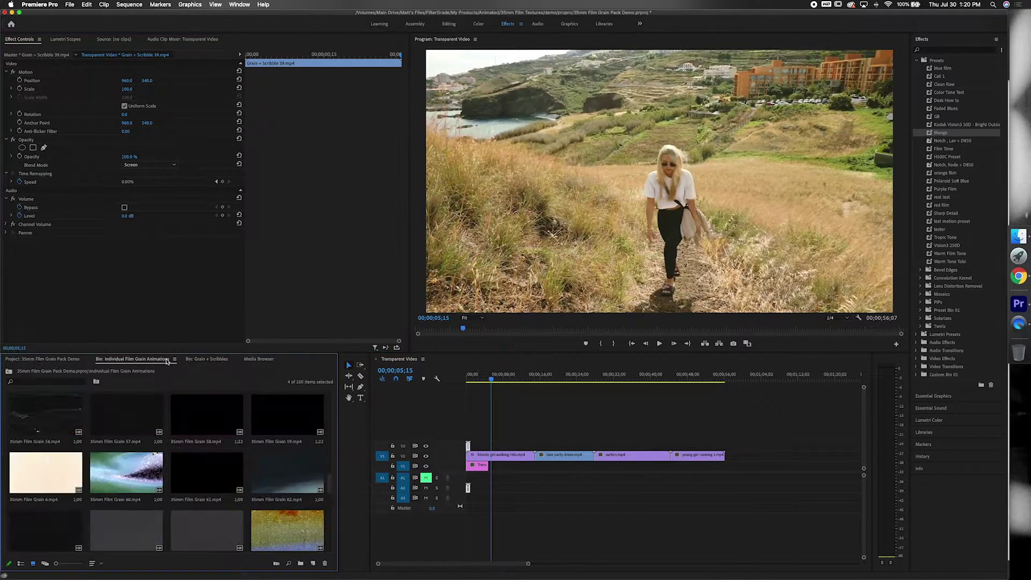
{"action": "left_click", "coordinate": [94, 379]}
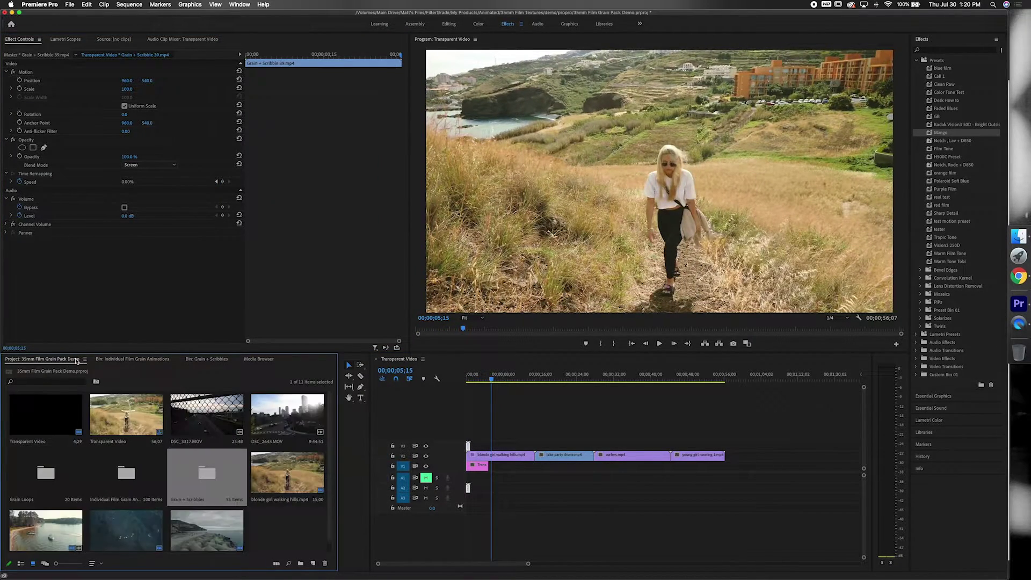
{"action": "double_click", "coordinate": [70, 473]}
{"action": "scroll", "coordinate": [239, 476], "scroll_direction": "down", "scroll_amount": 5}
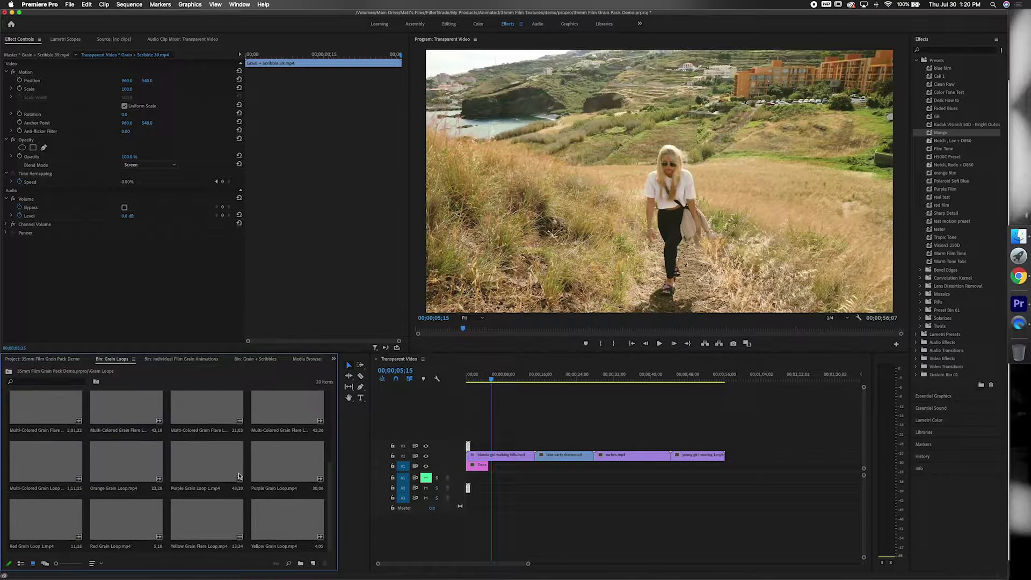
{"action": "left_click_drag", "start_coordinate": [156, 462], "coordinate": [468, 447]}
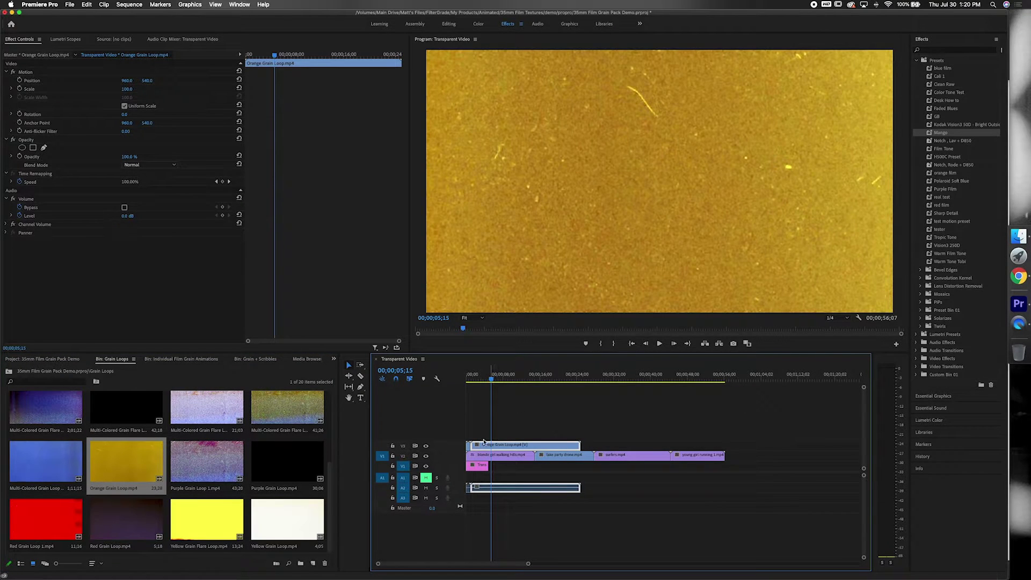
Step: Try the Overlay, Lighten and Screen blend modes on the Orange Grain Loop clip, lowering its opacity with Screen
{"action": "left_click", "coordinate": [154, 167]}
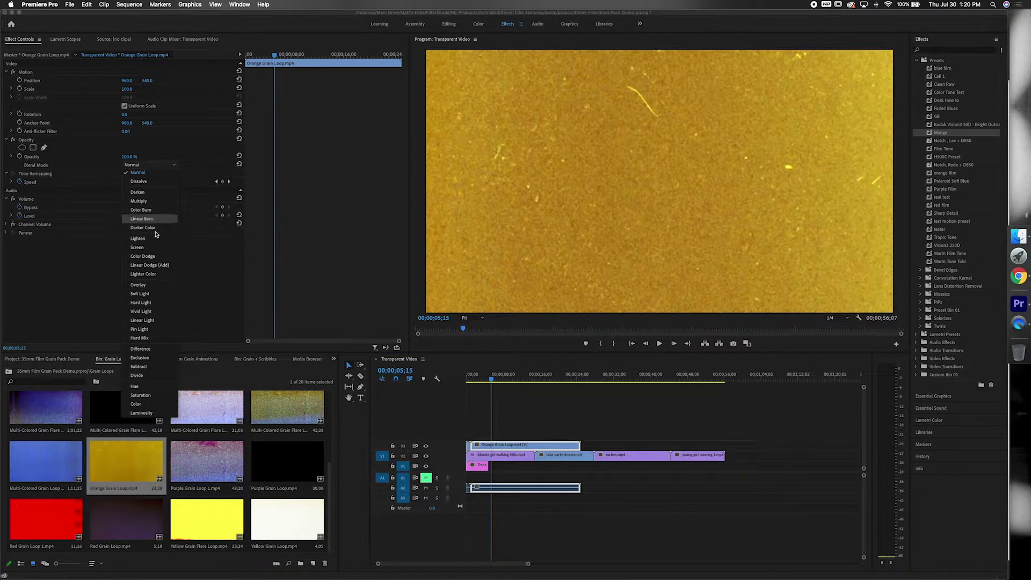
{"action": "left_click", "coordinate": [153, 287]}
{"action": "left_click", "coordinate": [145, 167]}
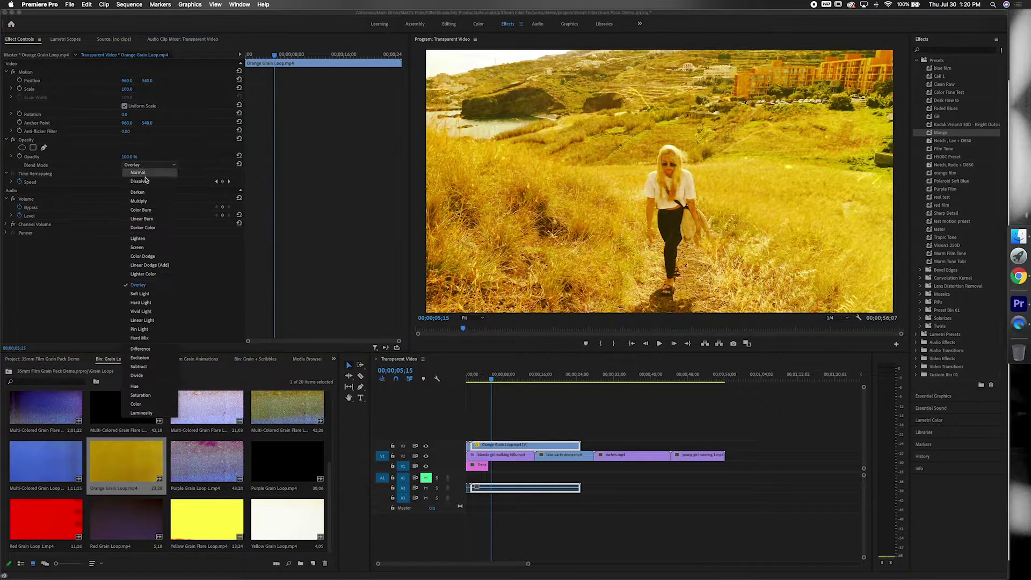
{"action": "left_click", "coordinate": [151, 241]}
{"action": "left_click", "coordinate": [150, 169]}
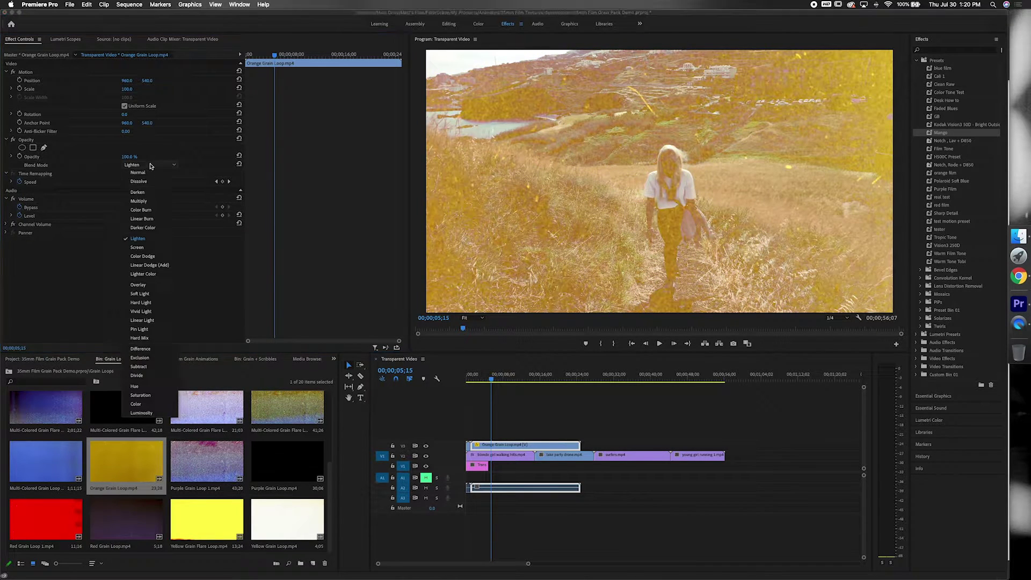
{"action": "left_click", "coordinate": [153, 249]}
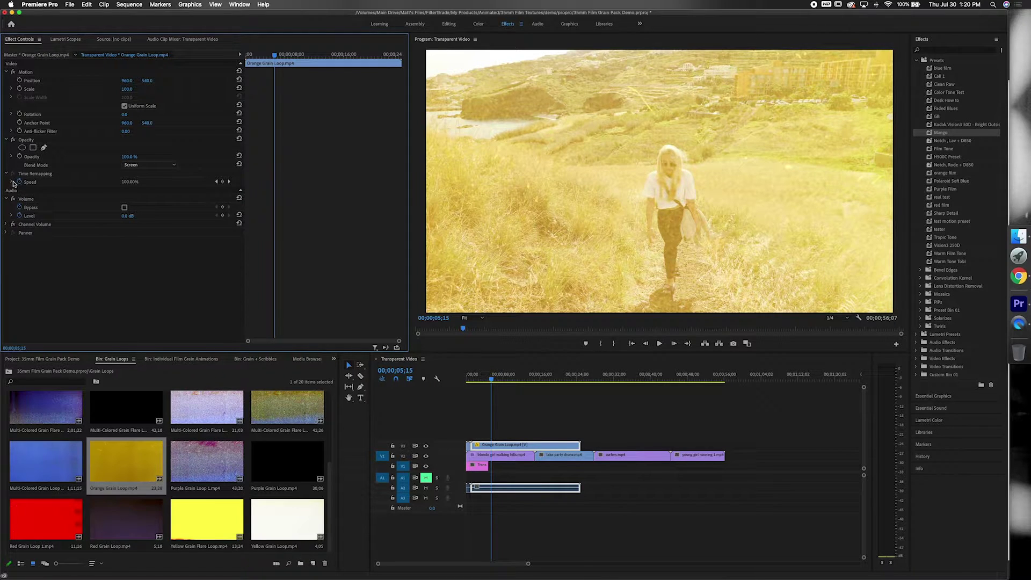
{"action": "left_click_drag", "start_coordinate": [129, 158], "coordinate": [114, 159]}
Step: Set the Orange Grain Loop clip's blend mode to Multiply and adjust its opacity to moderate the orange tint
{"action": "left_click", "coordinate": [143, 167]}
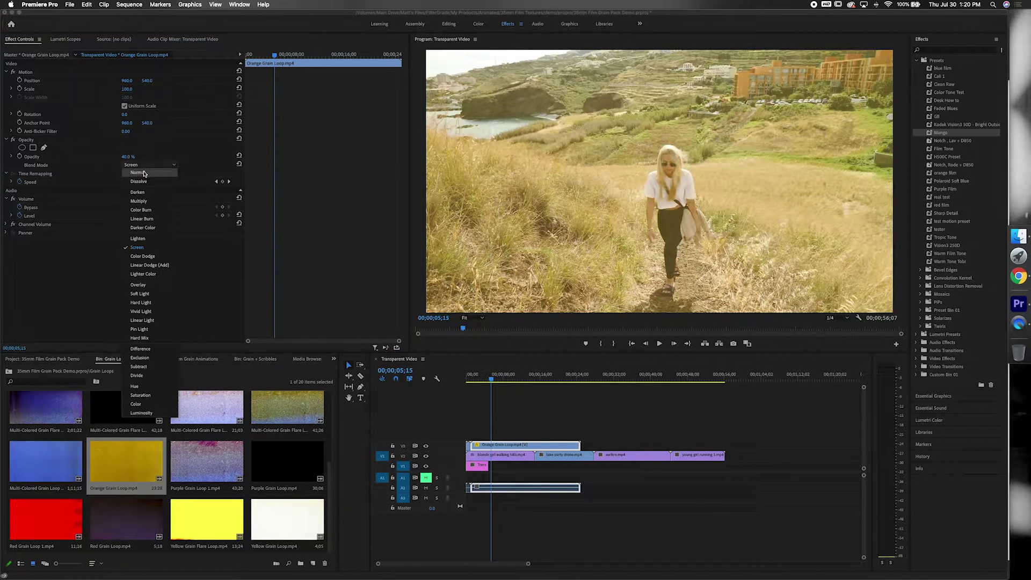
{"action": "left_click", "coordinate": [143, 201]}
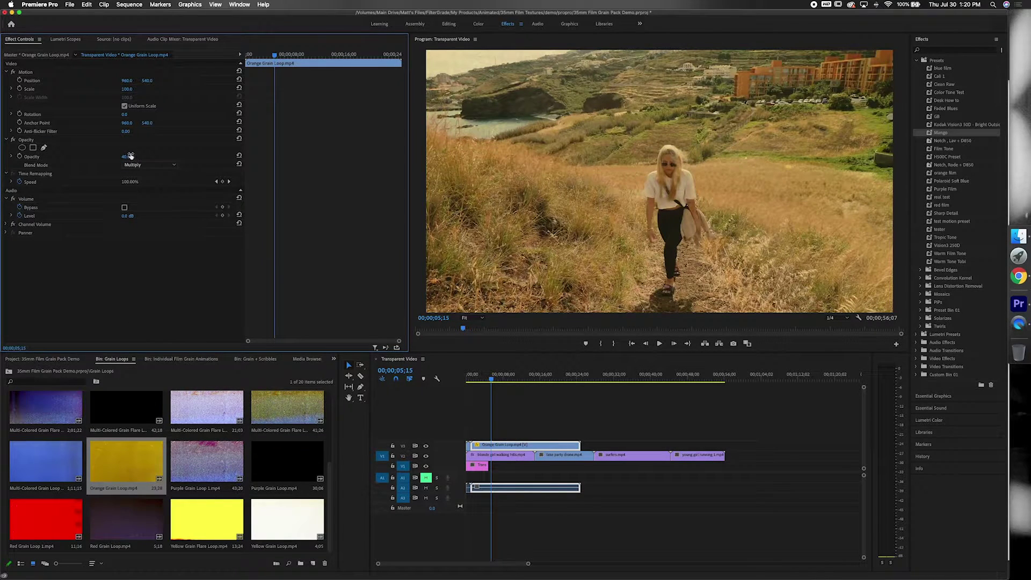
{"action": "left_click_drag", "start_coordinate": [128, 157], "coordinate": [141, 156]}
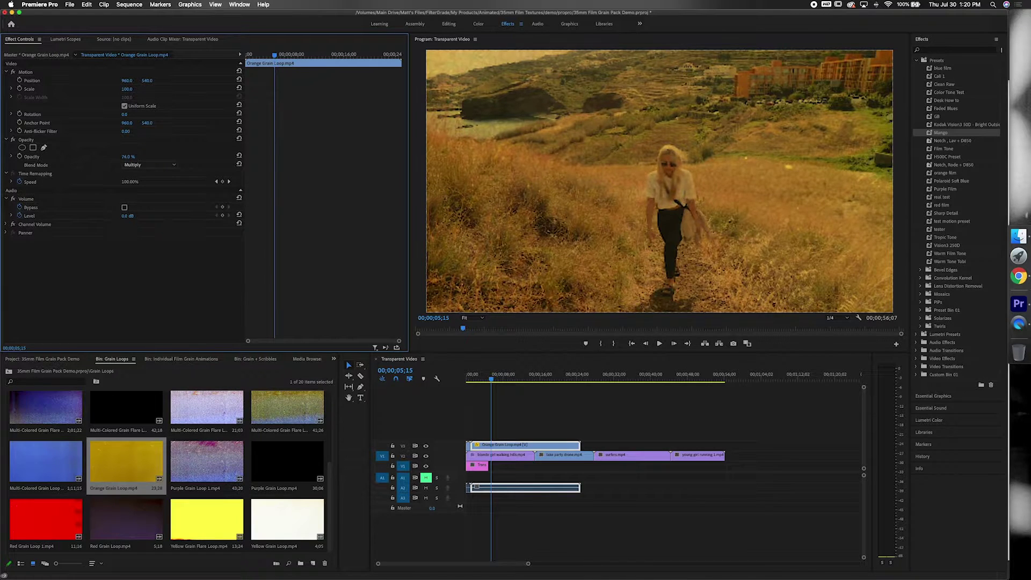
{"action": "left_click_drag", "start_coordinate": [128, 156], "coordinate": [132, 156]}
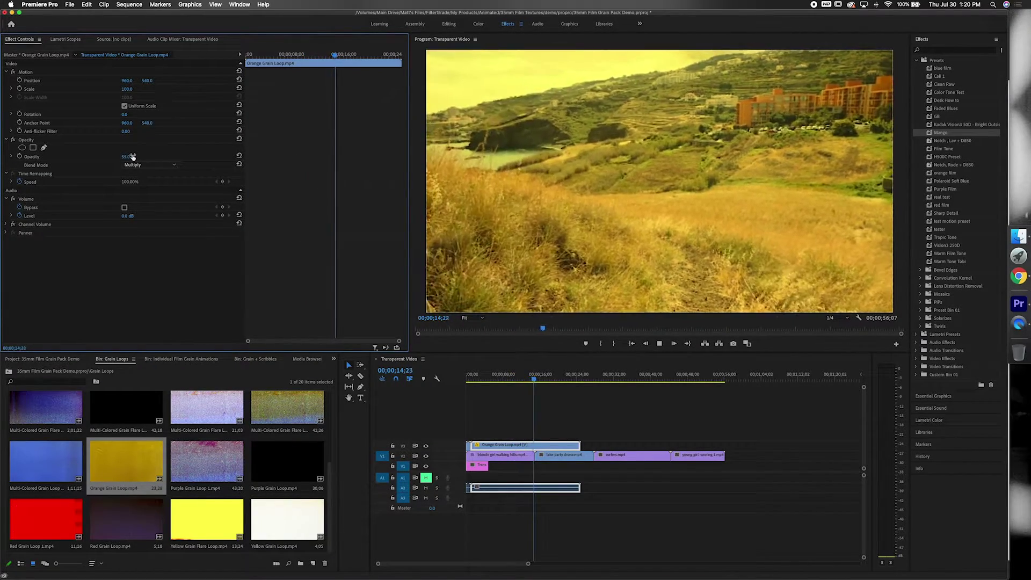
Step: Play the sequence on through the lake clip to review the orange grain overlay
{"action": "key", "text": "space"}
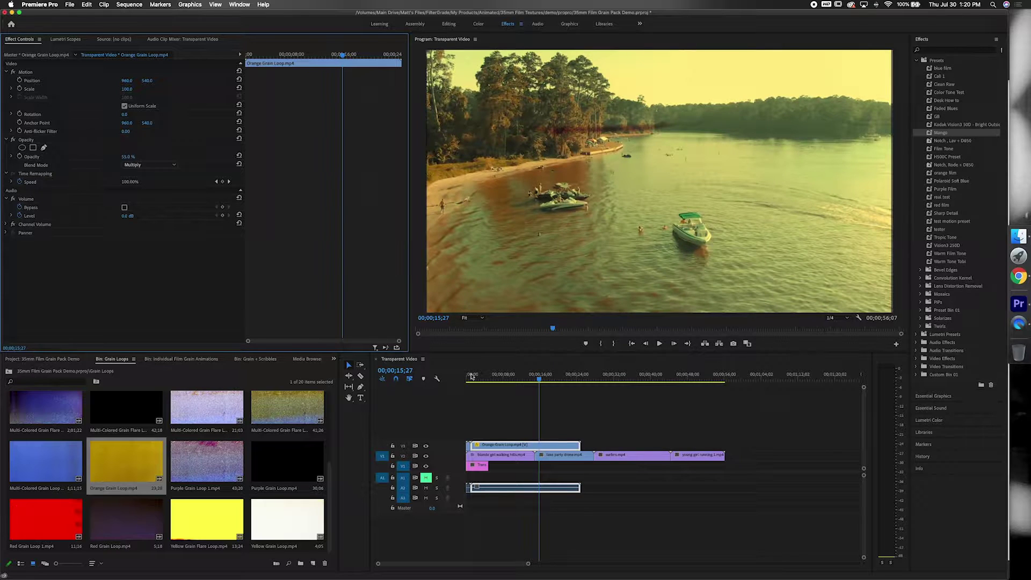
{"action": "key", "text": "space"}
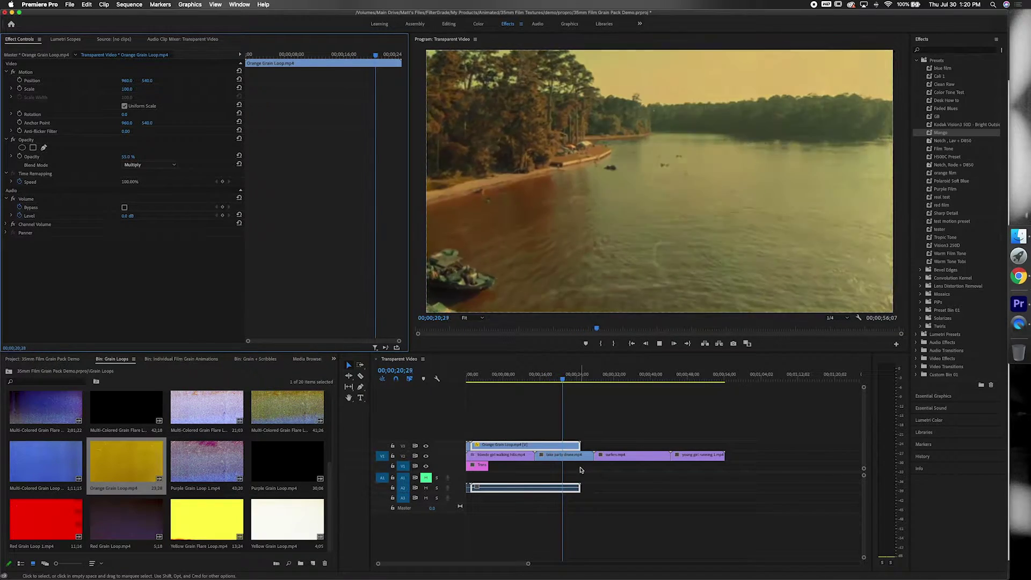
{"action": "key", "text": "space"}
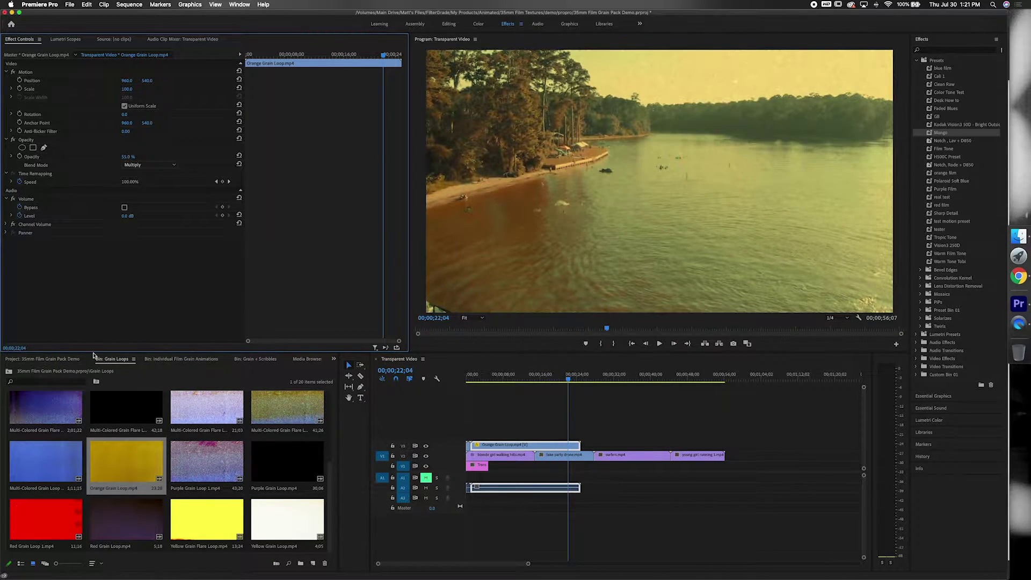
Step: Place Grain + Scribble 33 from the Grain + Scribbles bin above Orange Grain Loop at the start of the lake clip
{"action": "left_click", "coordinate": [257, 359]}
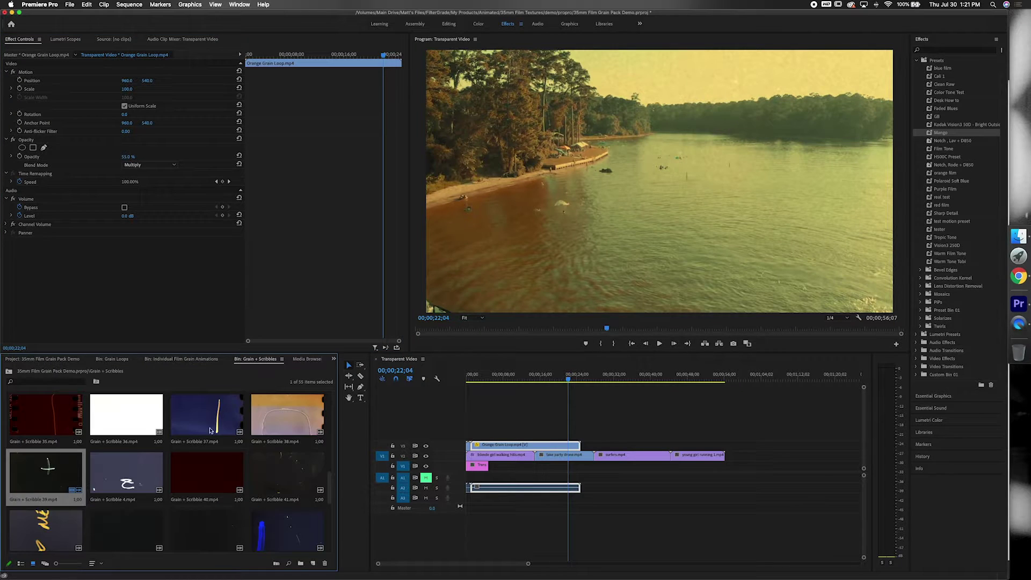
{"action": "scroll", "coordinate": [74, 465], "scroll_direction": "down", "scroll_amount": 5}
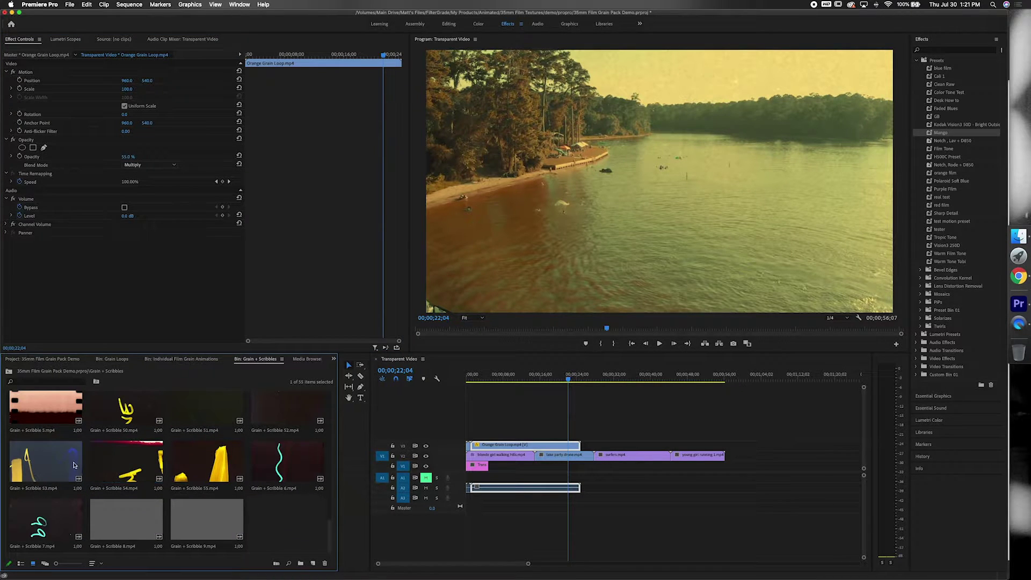
{"action": "scroll", "coordinate": [184, 465], "scroll_direction": "up", "scroll_amount": 6}
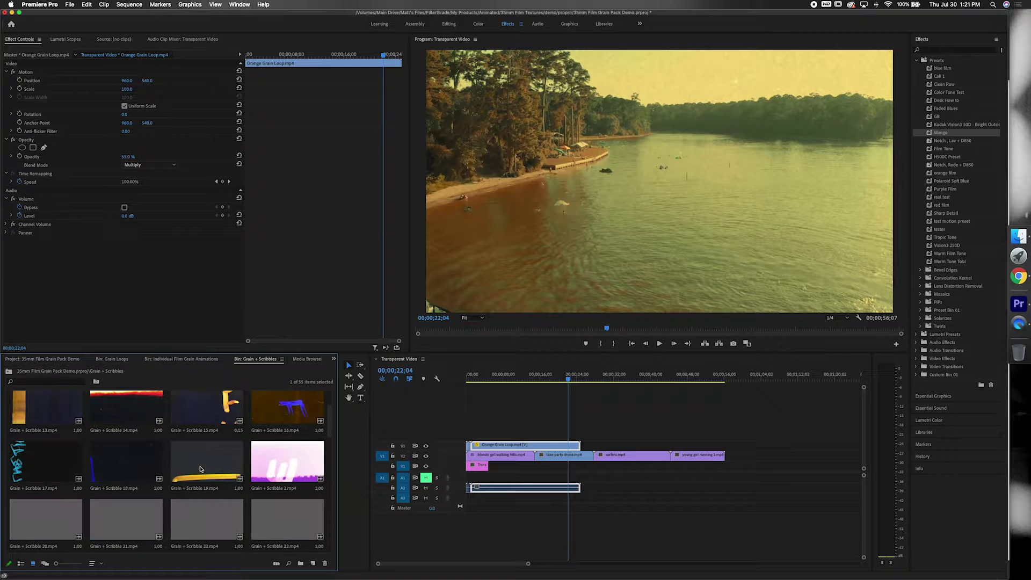
{"action": "scroll", "coordinate": [91, 470], "scroll_direction": "up", "scroll_amount": 1}
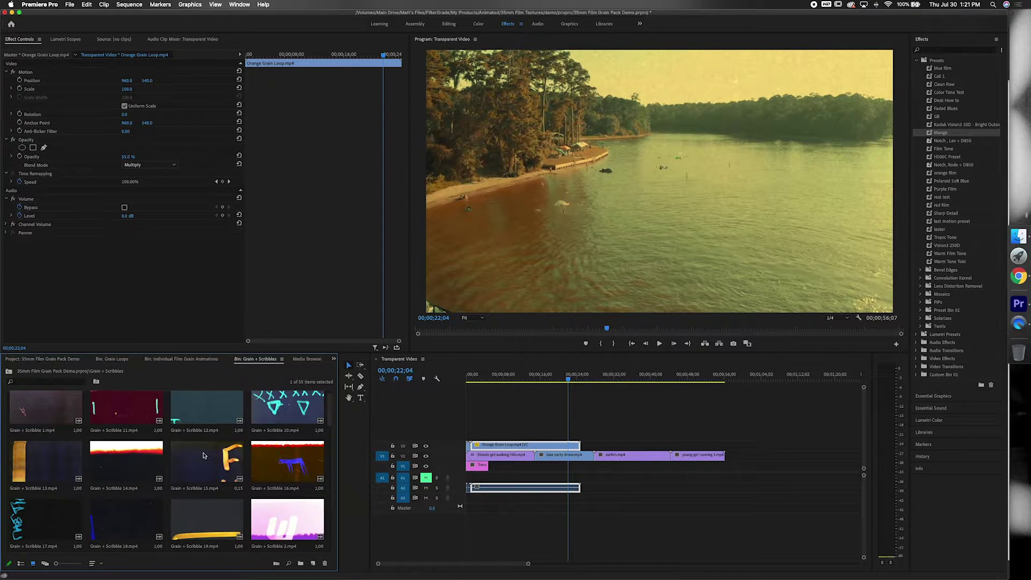
{"action": "scroll", "coordinate": [201, 459], "scroll_direction": "down", "scroll_amount": 5}
{"action": "left_click_drag", "start_coordinate": [195, 464], "coordinate": [537, 429]}
Step: Move the playhead just before the lake clip and set the Grain + Scribble 33 clip's blend mode to Screen
{"action": "left_click", "coordinate": [534, 380]}
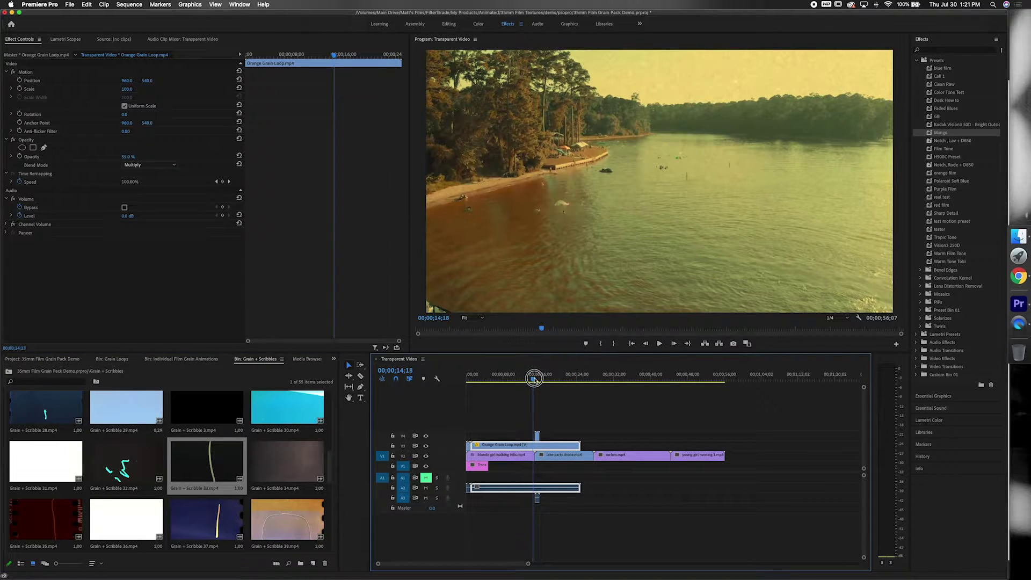
{"action": "left_click", "coordinate": [537, 437]}
{"action": "left_click", "coordinate": [148, 166]}
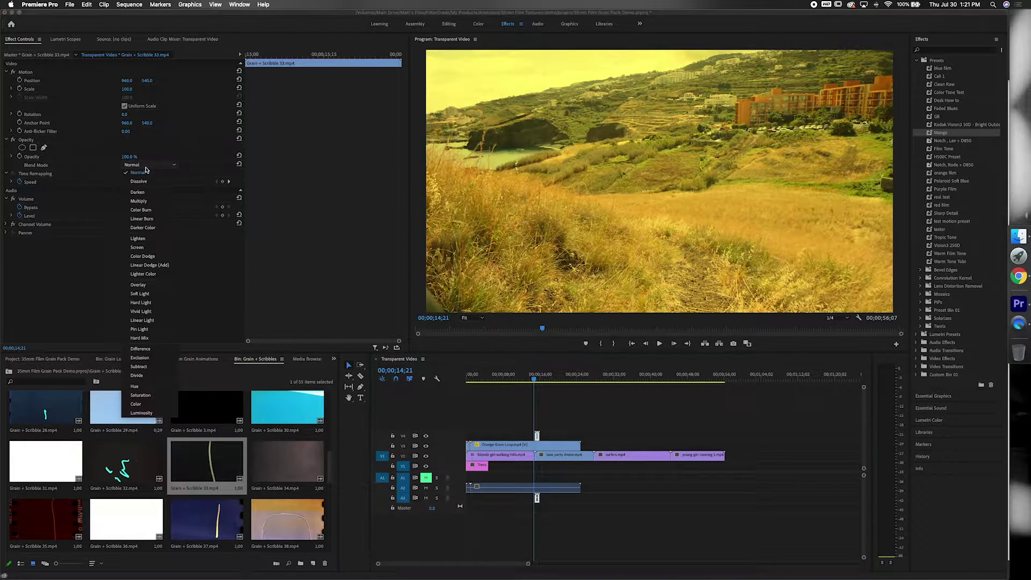
{"action": "left_click", "coordinate": [154, 250]}
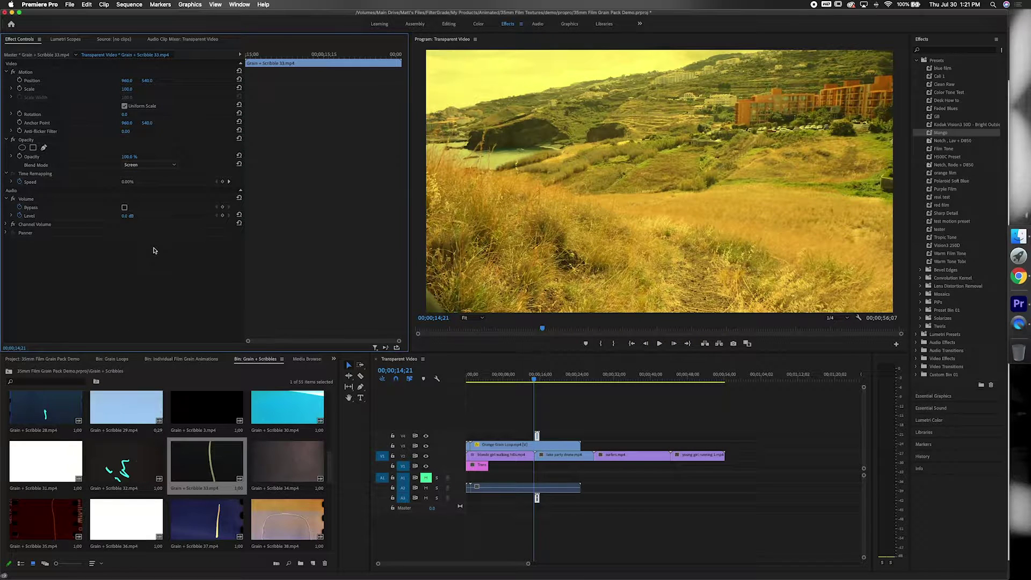
Step: Play back the transition into the lake clip and continue to the surfers clip to review the scribble and grain
{"action": "key", "text": "space"}
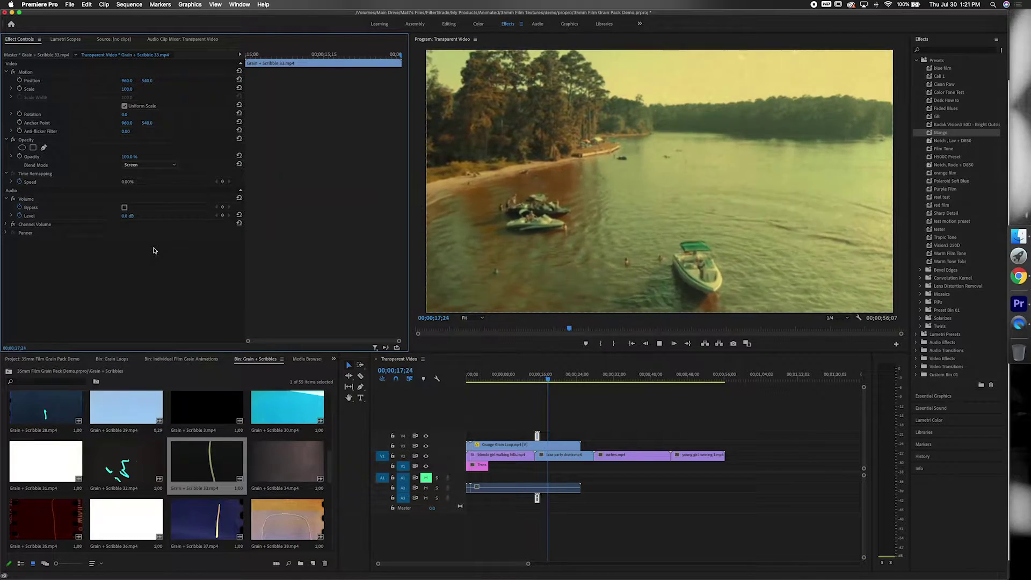
{"action": "key", "text": "space"}
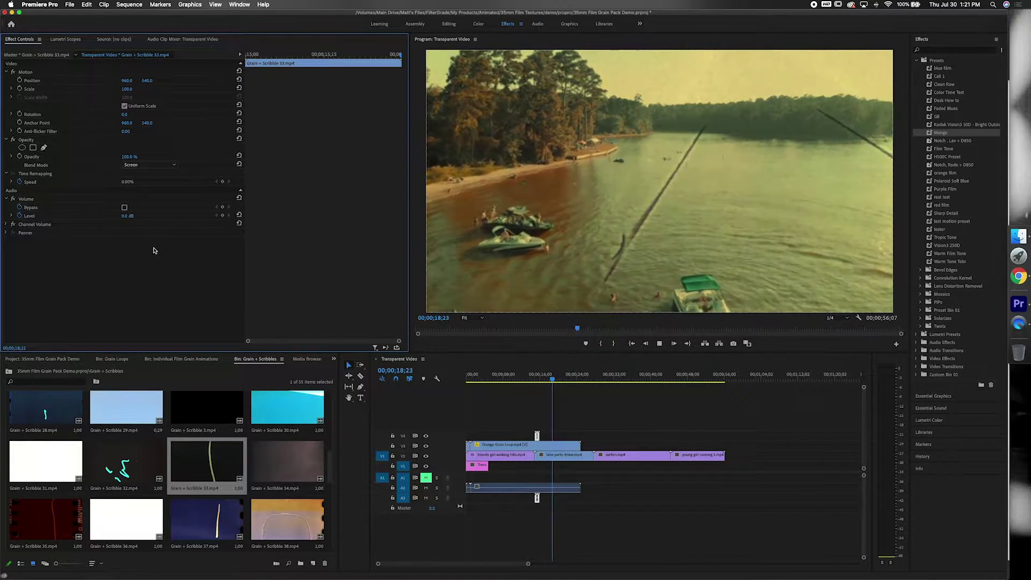
{"action": "key", "text": "space"}
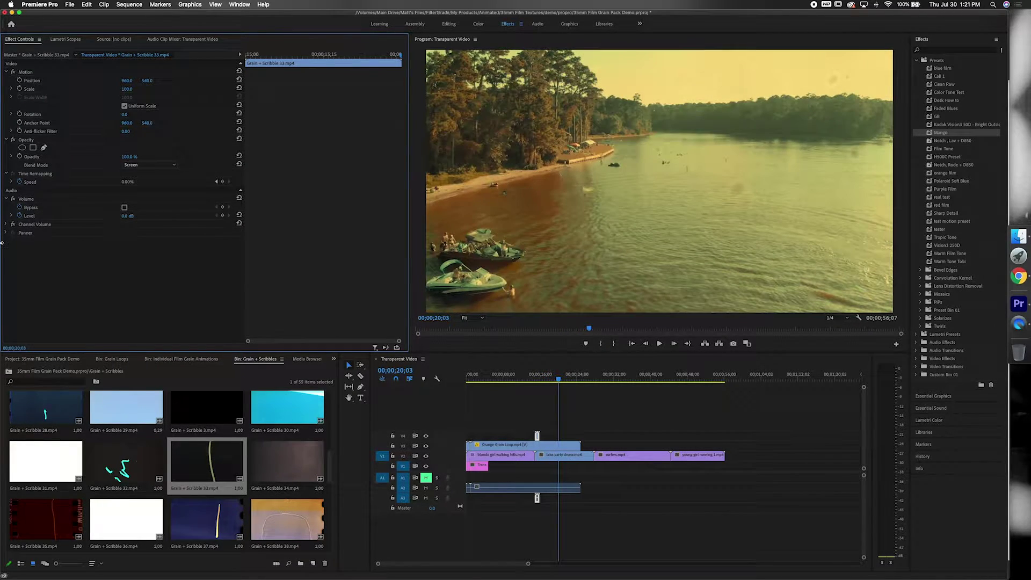
{"action": "key", "text": "space"}
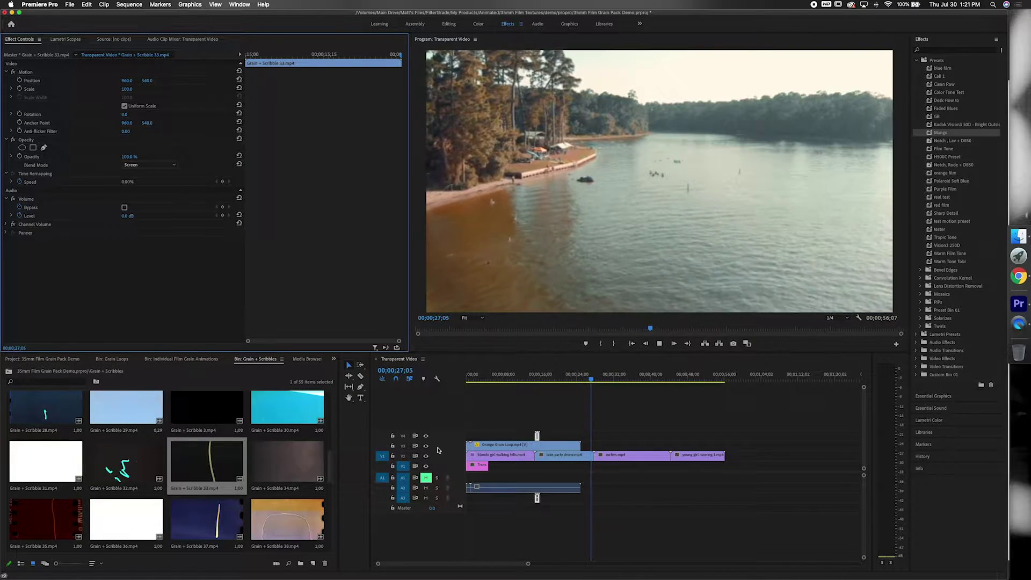
{"action": "key", "text": "space"}
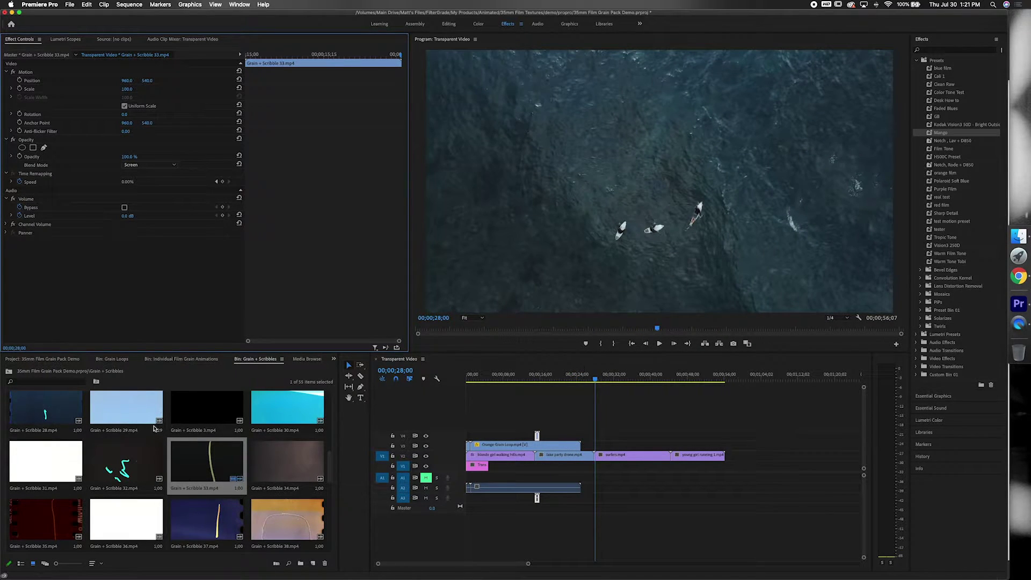
Step: Place Blue Grain Loop 1 from the Grain Loops bin above the footage at the start of the surfers clip
{"action": "left_click", "coordinate": [113, 359]}
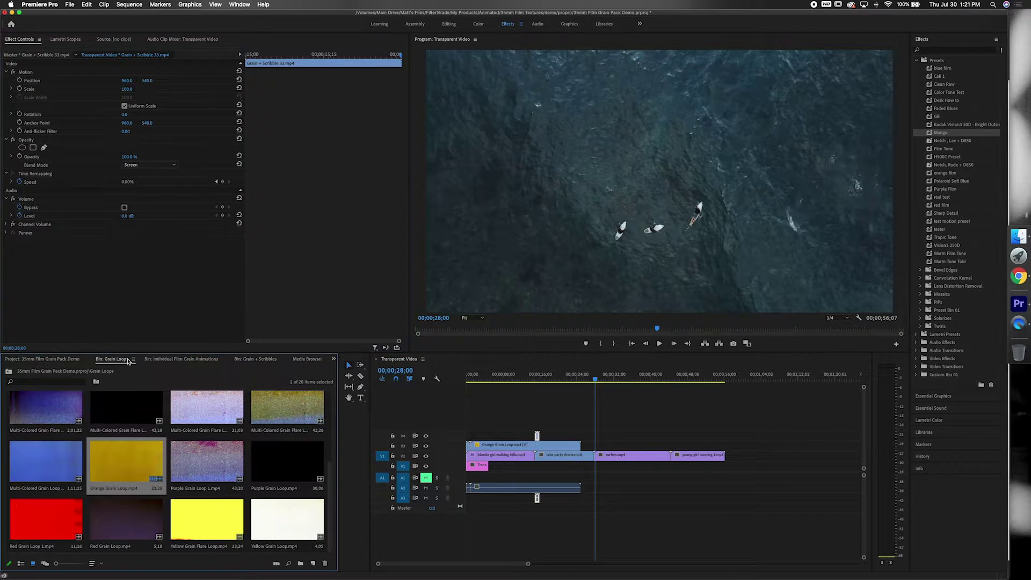
{"action": "scroll", "coordinate": [63, 468], "scroll_direction": "up", "scroll_amount": 3}
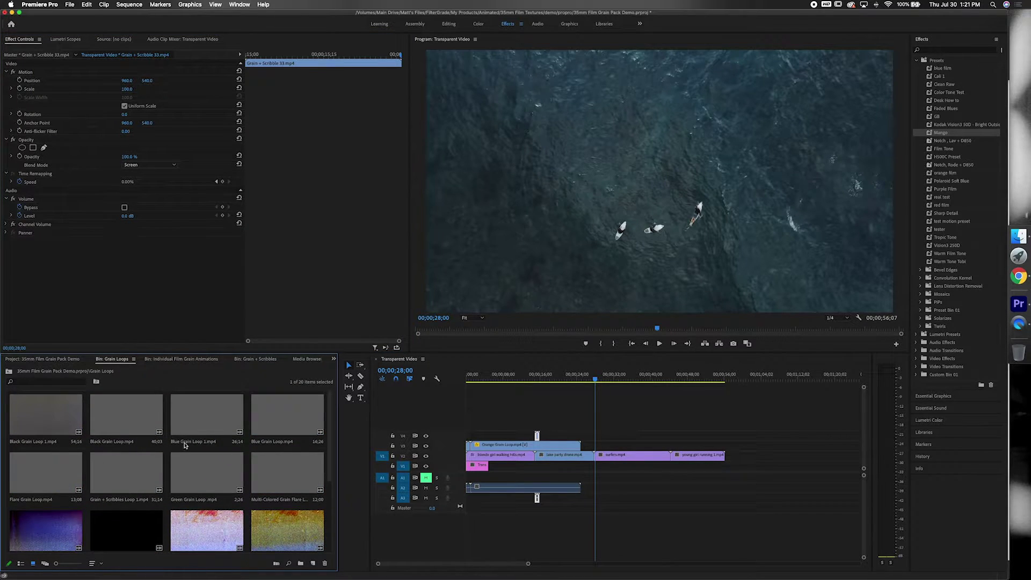
{"action": "left_click_drag", "start_coordinate": [180, 446], "coordinate": [593, 445]}
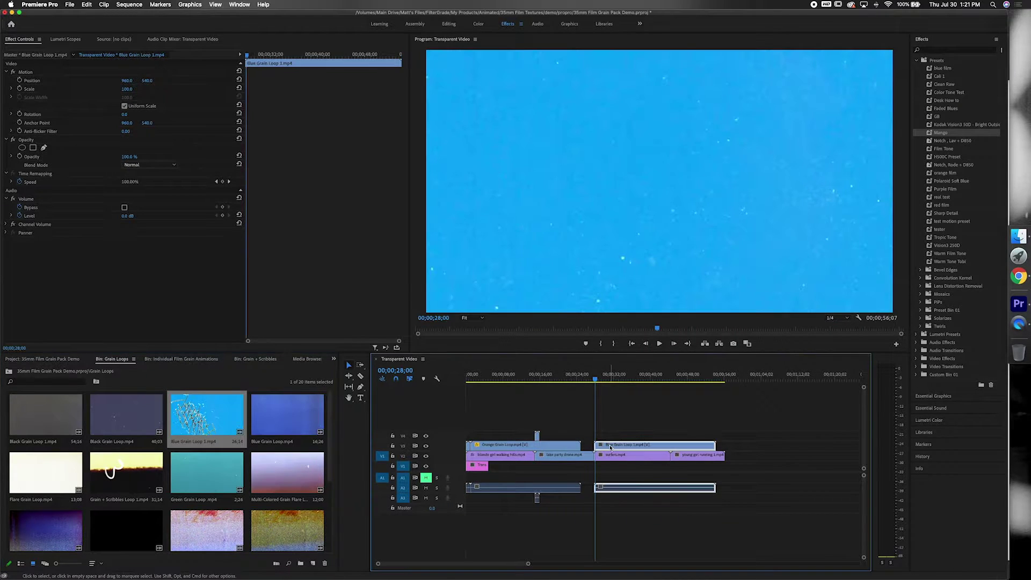
Step: Place Grain + Scribble 30 from the Grain + Scribbles bin above Blue Grain Loop 1 at the start of the surfers clip
{"action": "left_click", "coordinate": [195, 360]}
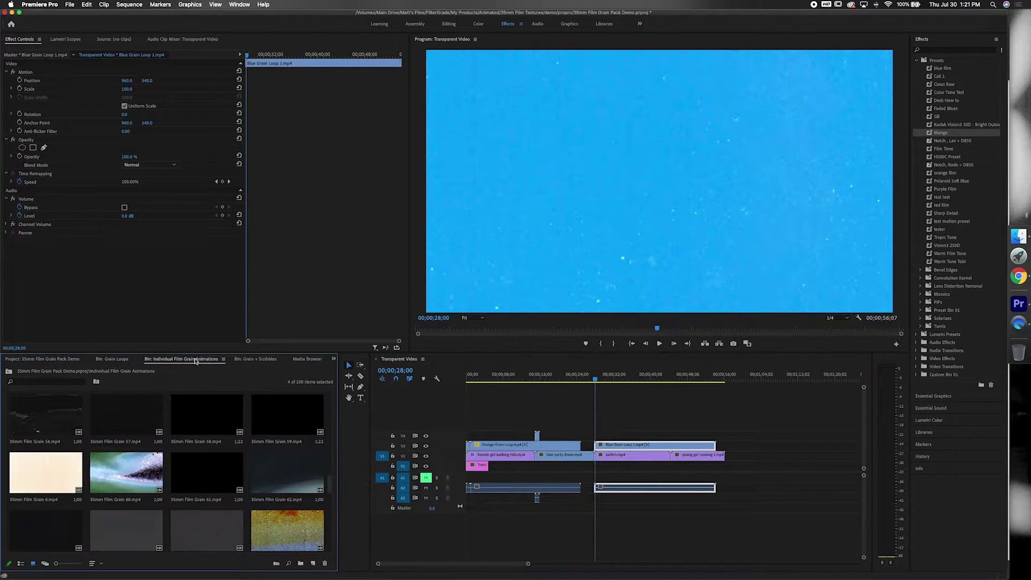
{"action": "left_click", "coordinate": [246, 359]}
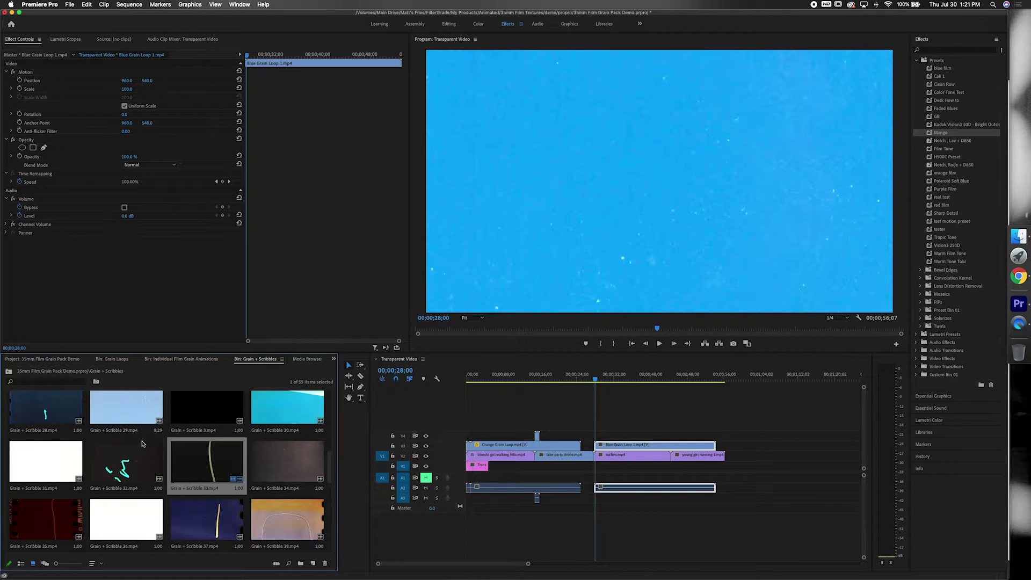
{"action": "mouse_move", "coordinate": [280, 414]}
{"action": "left_mouse_down"}
{"action": "mouse_move", "coordinate": [571, 413]}
{"action": "mouse_move", "coordinate": [598, 436]}
{"action": "left_mouse_up"}
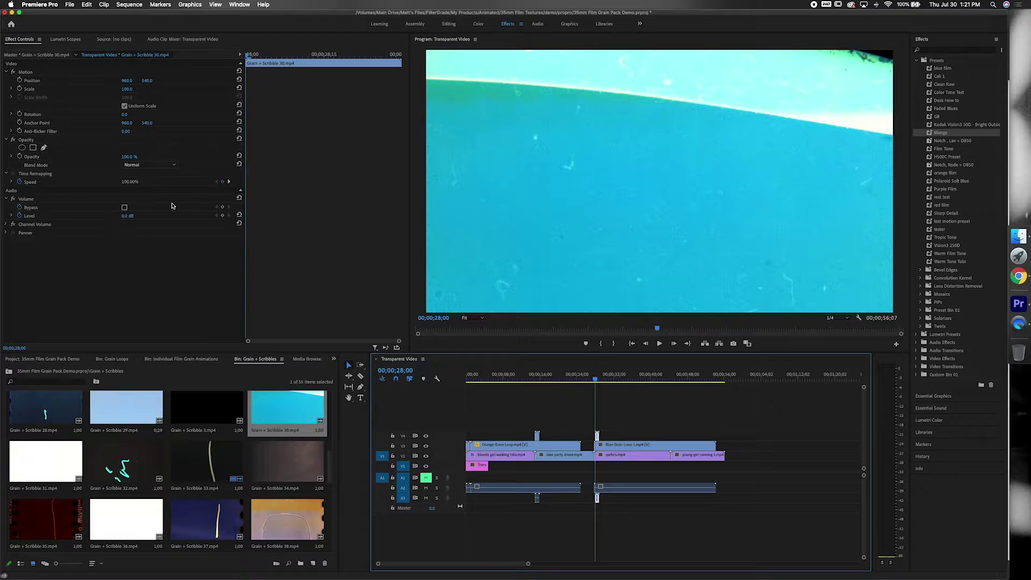
Step: Set the blend mode of Grain + Scribble 30 to Screen and that of Blue Grain Loop 1 to Overlay
{"action": "left_click", "coordinate": [146, 166]}
{"action": "left_click", "coordinate": [152, 247]}
{"action": "left_click", "coordinate": [624, 443]}
{"action": "left_click", "coordinate": [145, 165]}
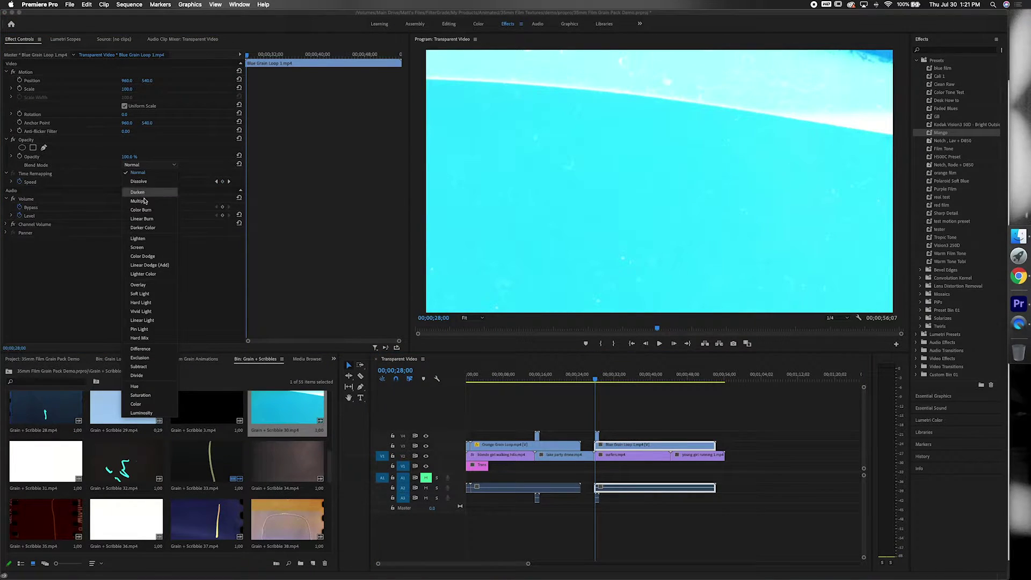
{"action": "left_click", "coordinate": [149, 283]}
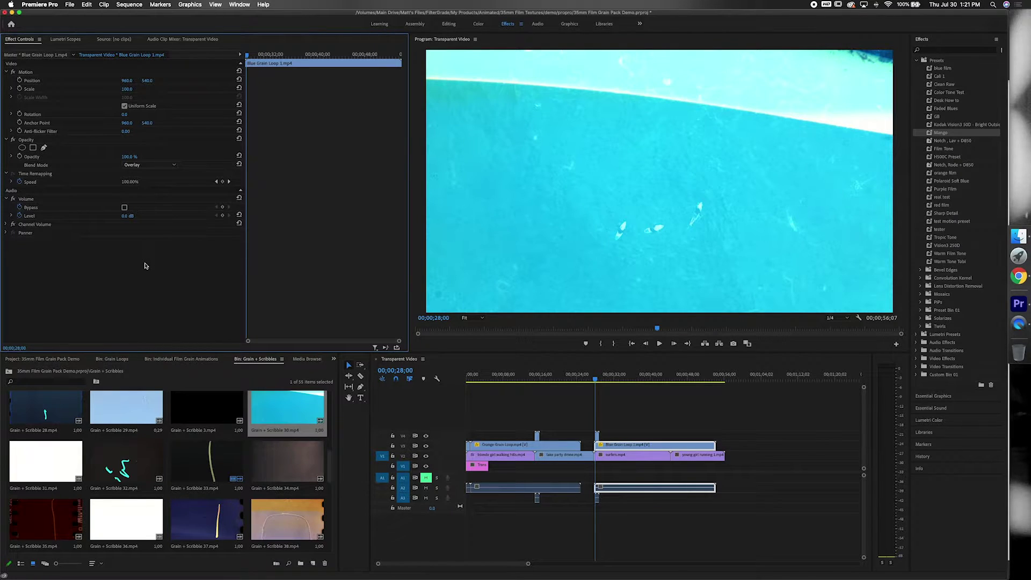
Step: Play back the surfers clip into the young girl running clip, and trim Blue Grain Loop 1 to end with the surfers clip
{"action": "key", "text": "space"}
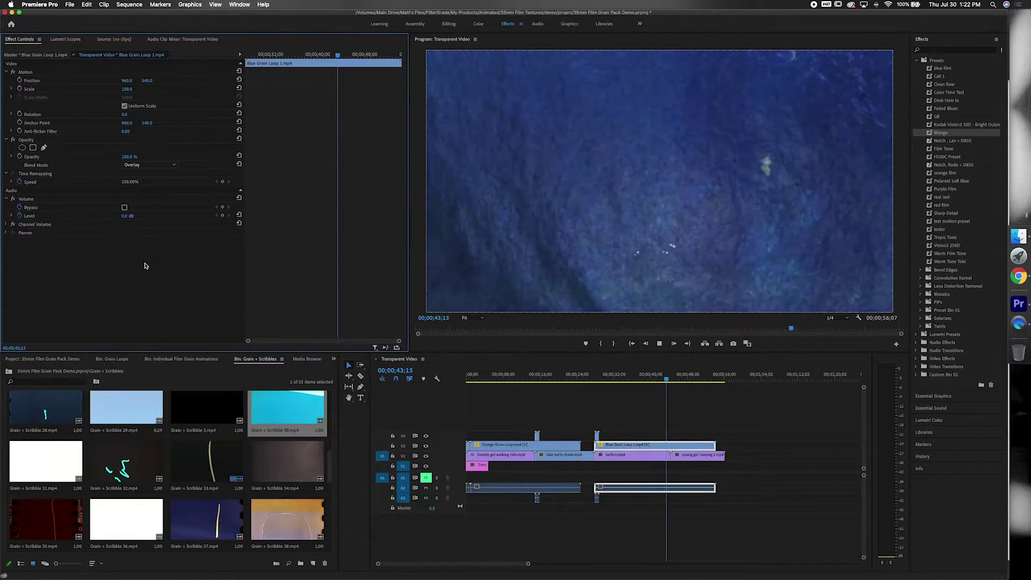
{"action": "key", "text": "space"}
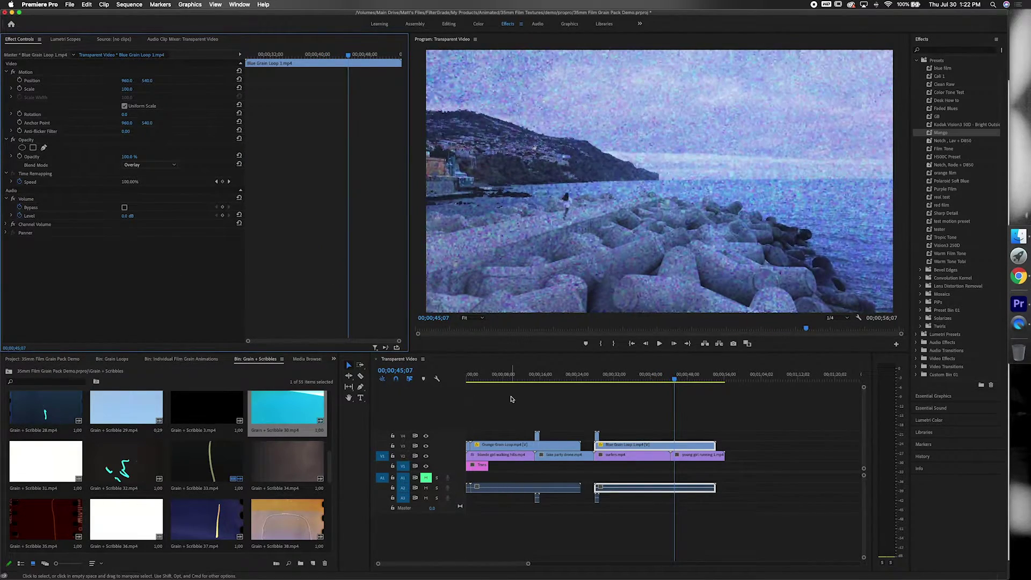
{"action": "left_click_drag", "start_coordinate": [713, 446], "coordinate": [670, 444]}
{"action": "left_click", "coordinate": [689, 459]}
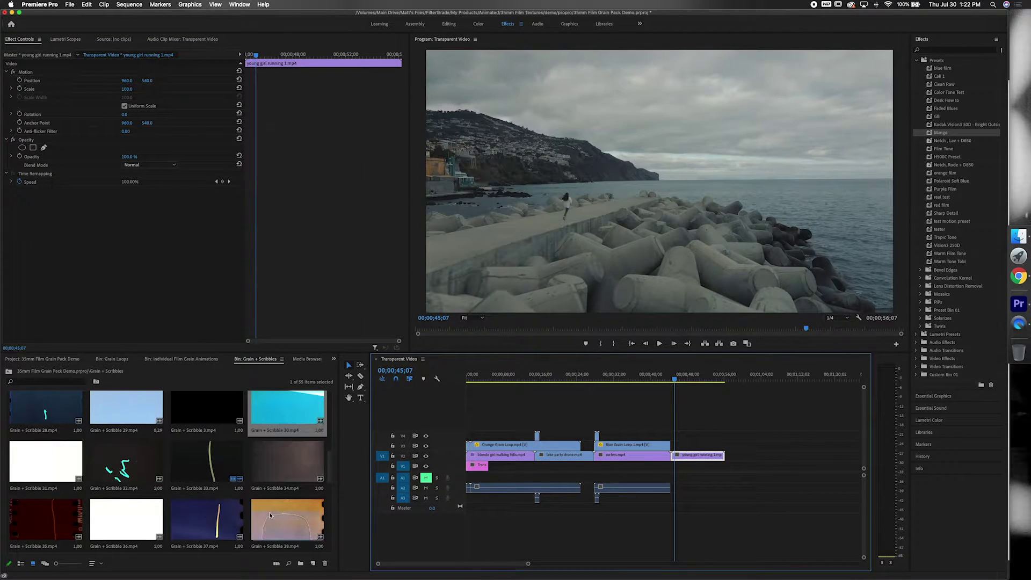
Step: Place Grain + Scribble 37 at the start of the young girl running clip, set its blend mode to Screen, and play it back
{"action": "left_click_drag", "start_coordinate": [219, 520], "coordinate": [671, 443]}
{"action": "left_click_drag", "start_coordinate": [675, 379], "coordinate": [671, 380]}
{"action": "left_click", "coordinate": [155, 165]}
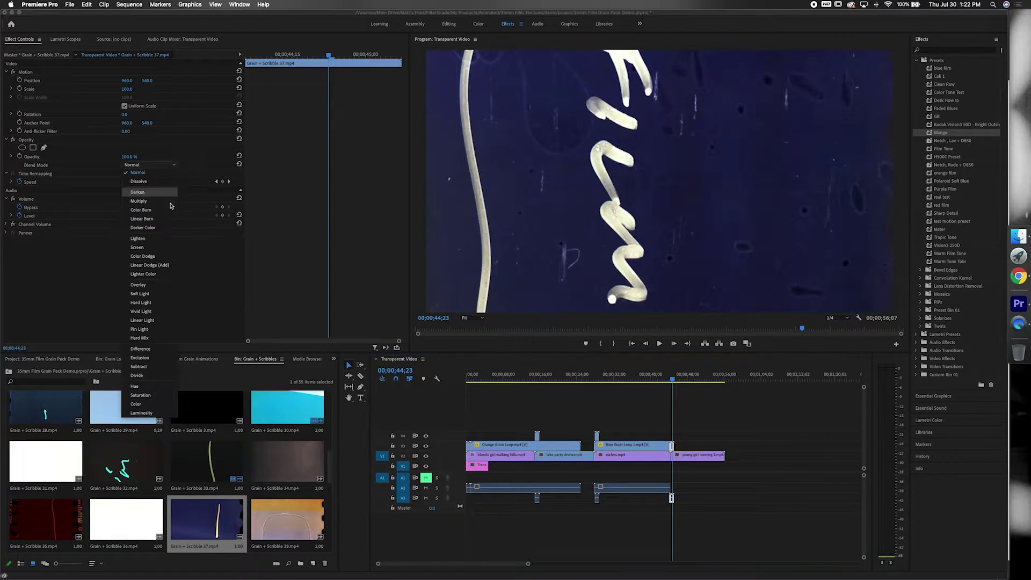
{"action": "left_click", "coordinate": [162, 249]}
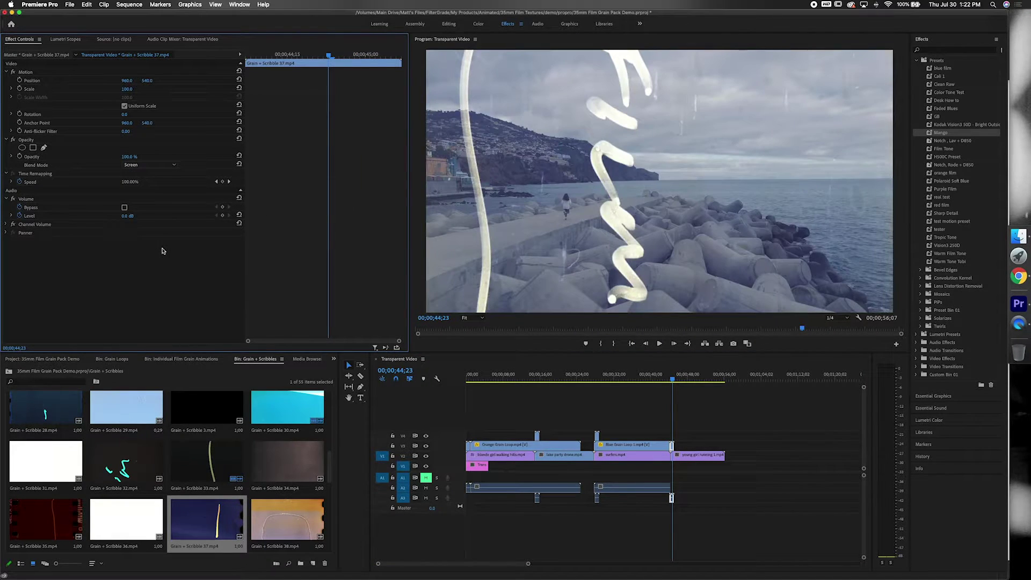
{"action": "key", "text": "space"}
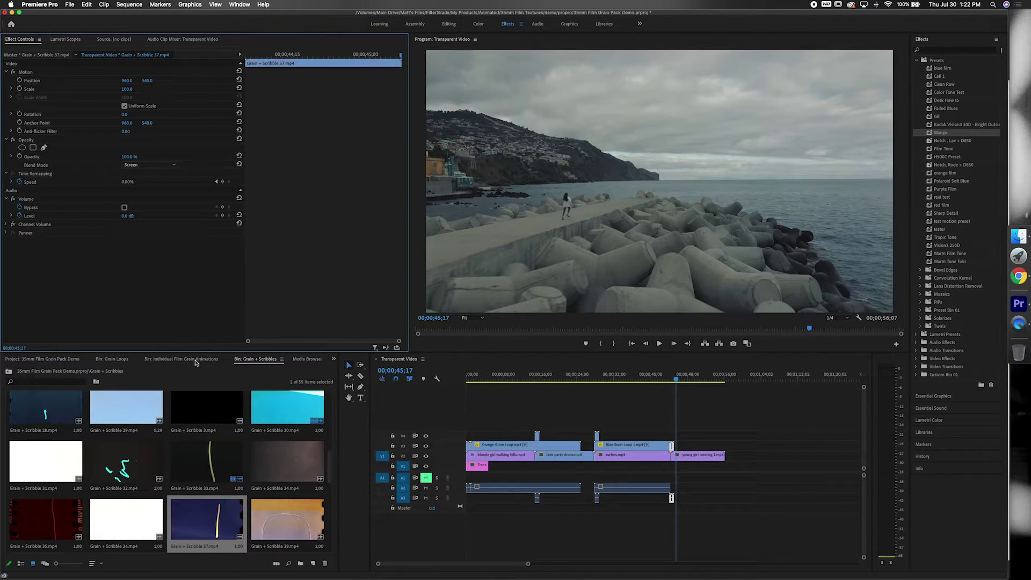
Step: Place Red Grain Loop 1 from the Grain Loops bin above the young girl running clip
{"action": "left_click", "coordinate": [124, 359]}
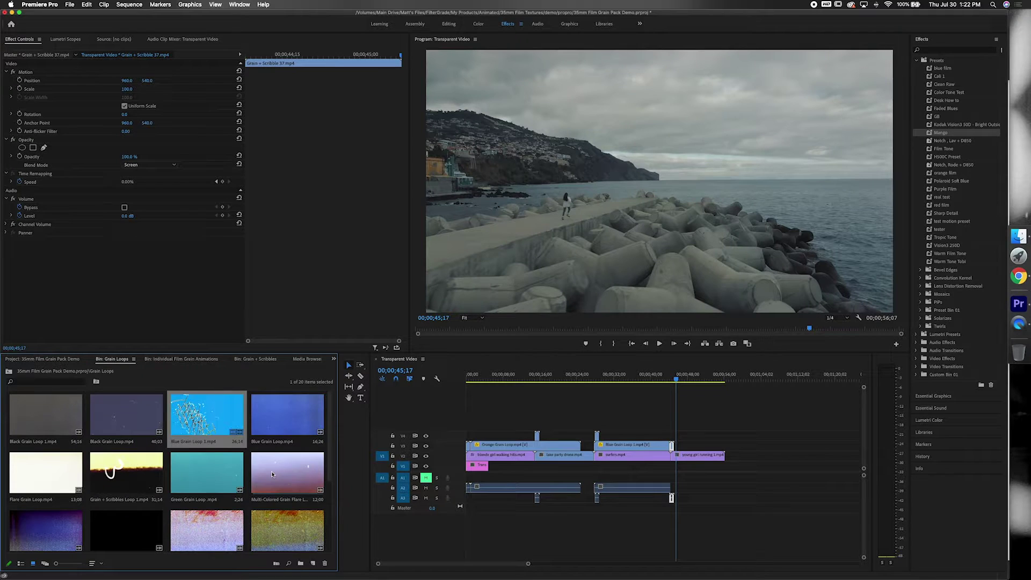
{"action": "scroll", "coordinate": [272, 475], "scroll_direction": "down", "scroll_amount": 5}
{"action": "left_click_drag", "start_coordinate": [69, 523], "coordinate": [697, 448]}
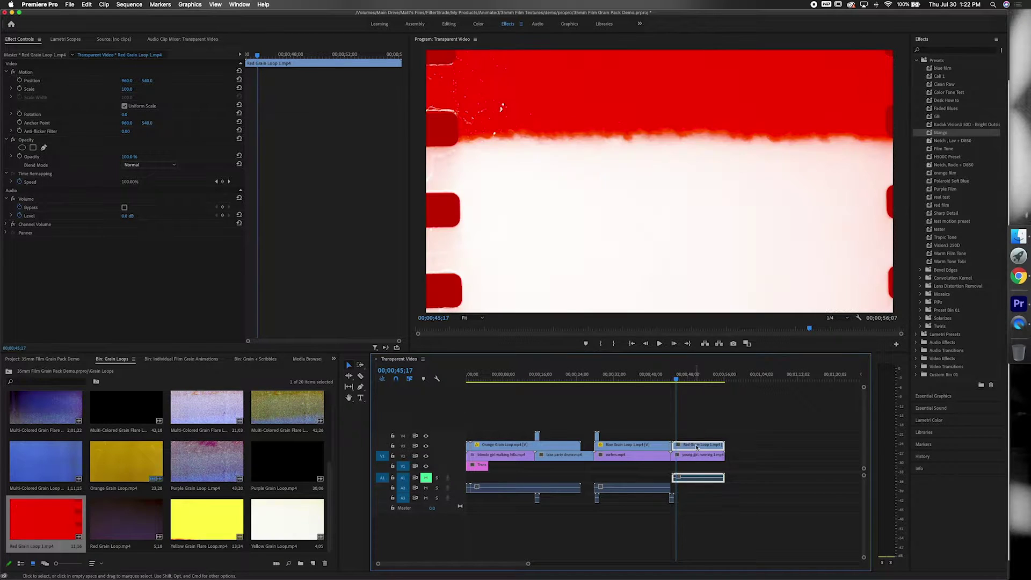
Step: Try the Multiply and Screen blend modes on Red Grain Loop 1, settle on Overlay, and play it back
{"action": "left_click", "coordinate": [158, 165]}
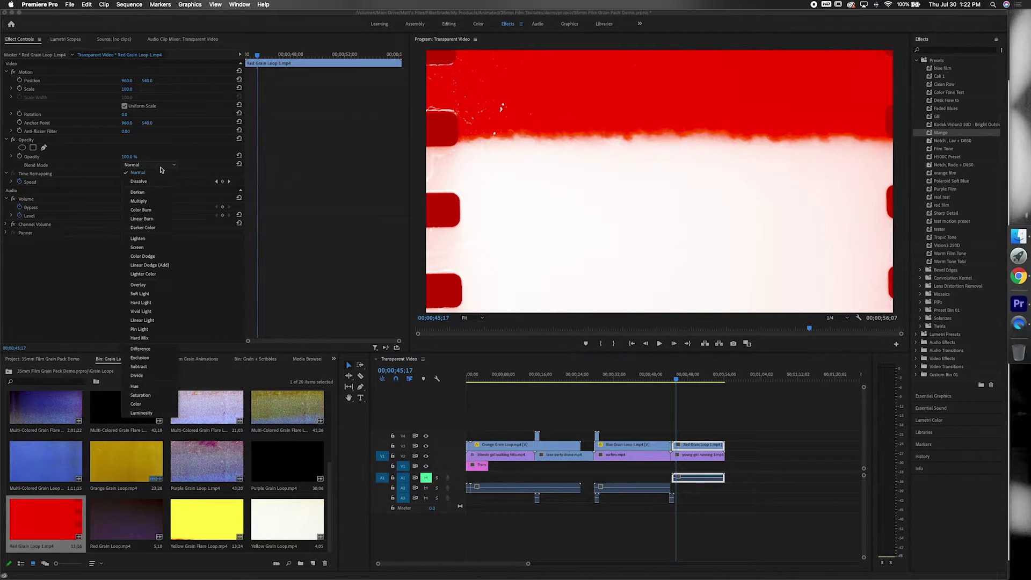
{"action": "left_click", "coordinate": [154, 197]}
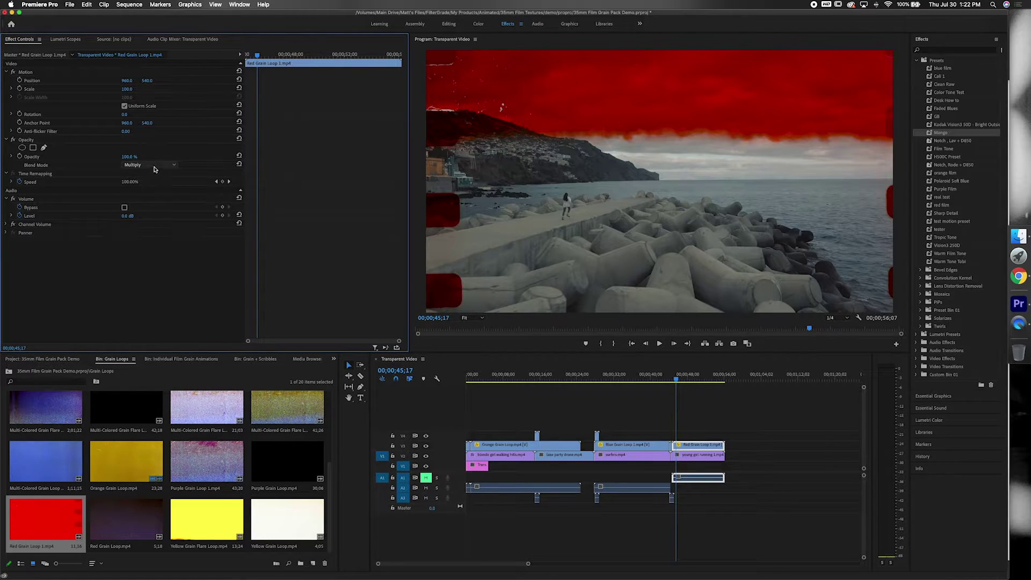
{"action": "left_click", "coordinate": [154, 168]}
{"action": "left_click", "coordinate": [151, 247]}
{"action": "left_click", "coordinate": [152, 166]}
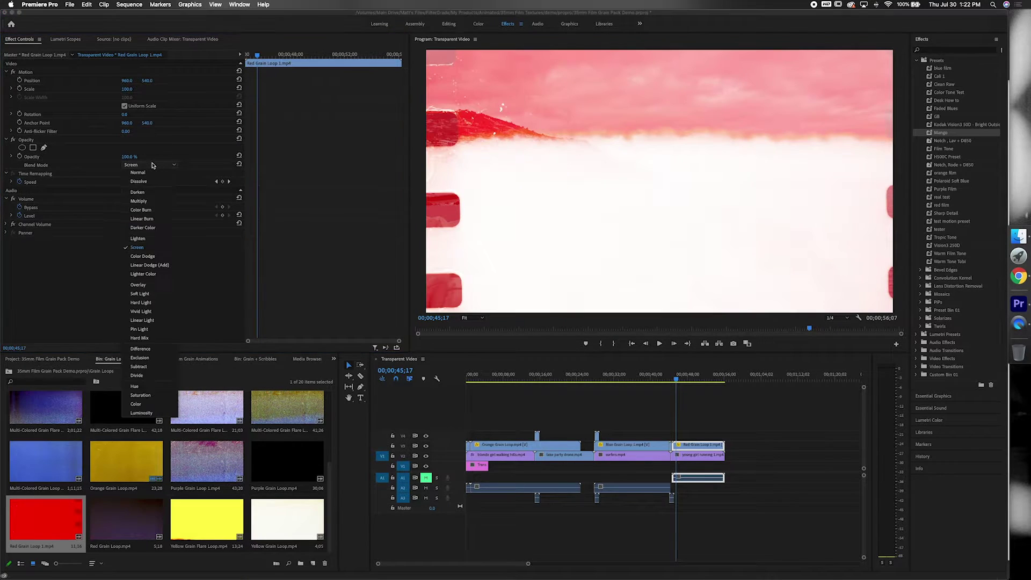
{"action": "left_click", "coordinate": [149, 285]}
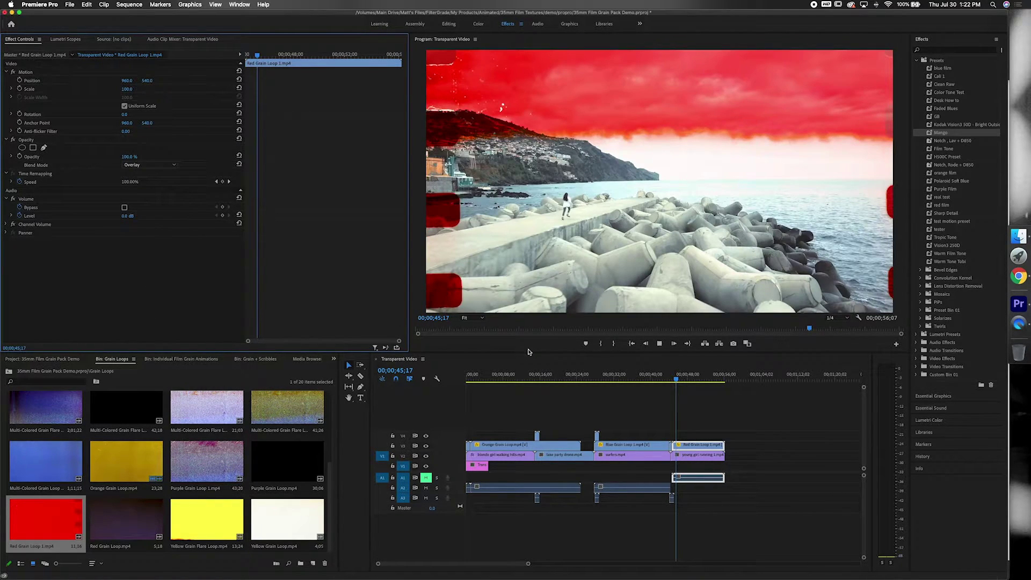
{"action": "key", "text": "space"}
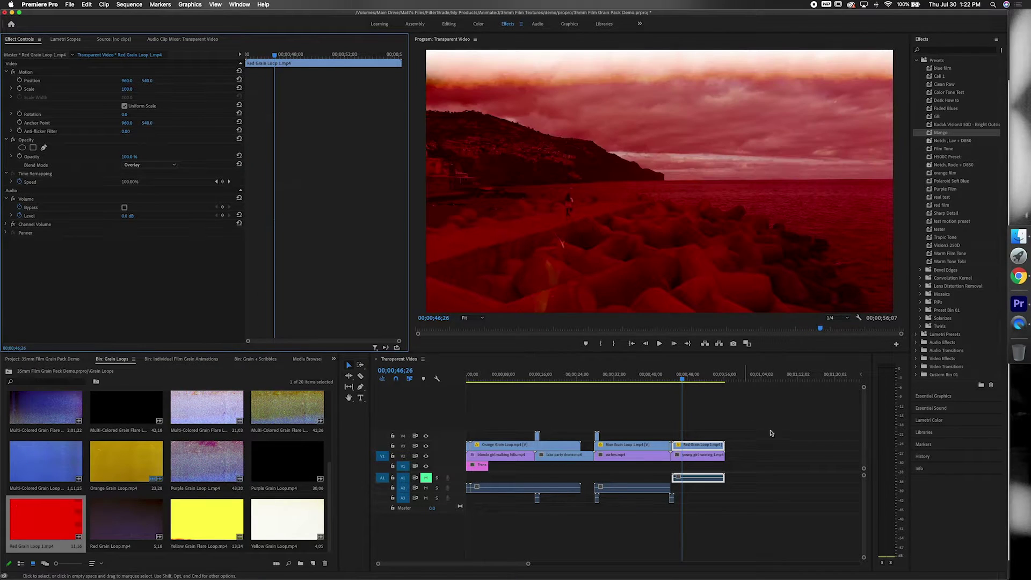
{"action": "key", "text": "space"}
{"action": "left_click", "coordinate": [604, 413]}
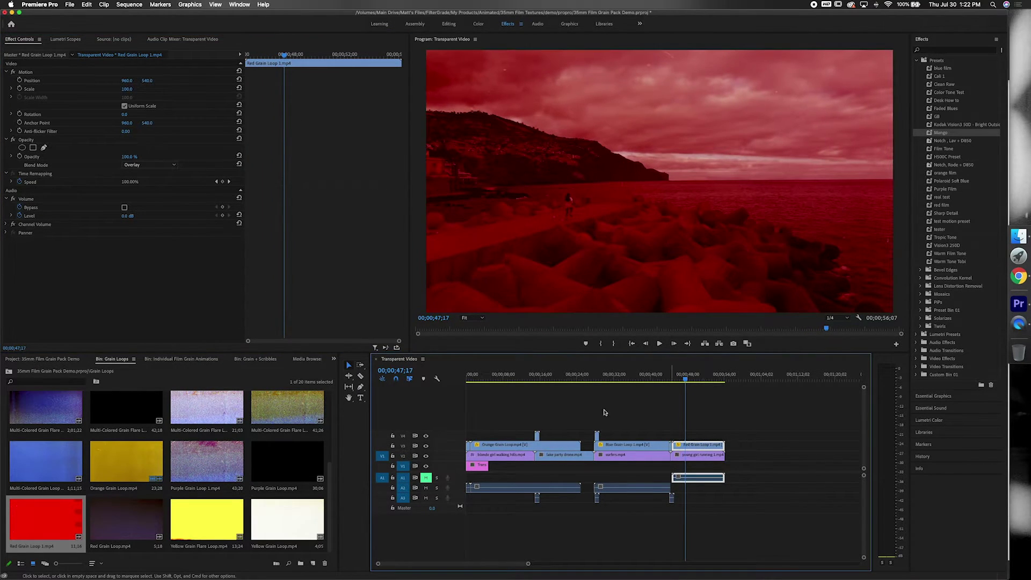
Step: Set the opacity of Red Grain Loop 1 to 61% and its blend mode to Soft Light, and play it back
{"action": "left_click_drag", "start_coordinate": [128, 157], "coordinate": [107, 157]}
{"action": "left_click", "coordinate": [139, 163]}
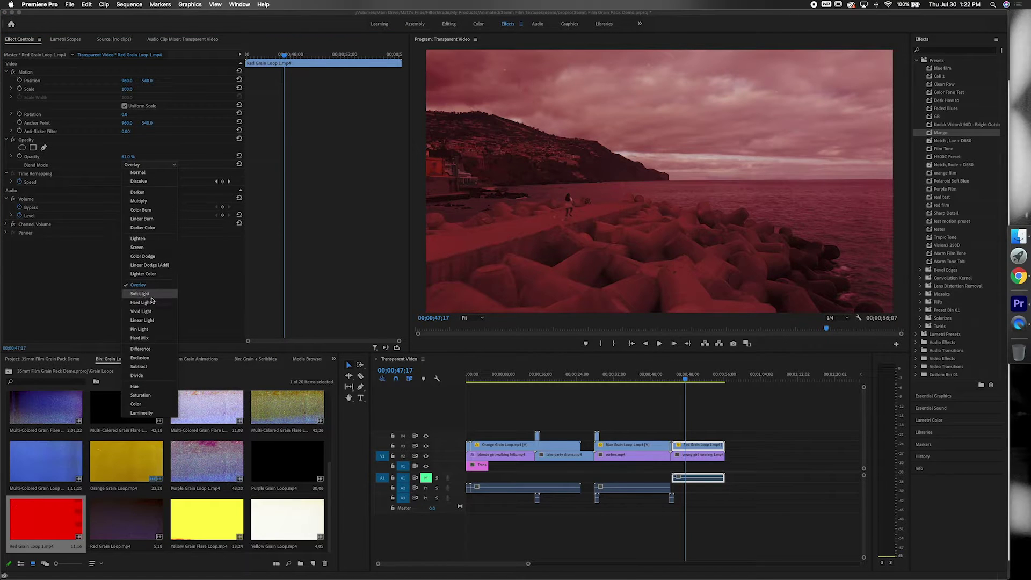
{"action": "left_click", "coordinate": [151, 299]}
{"action": "key", "text": "space"}
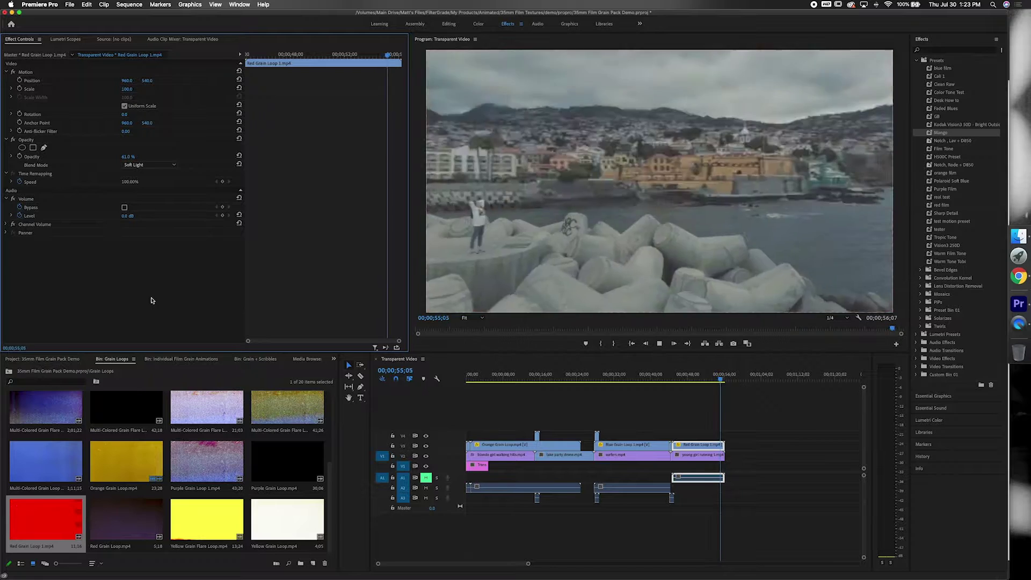
{"action": "key", "text": "Home"}
{"action": "key", "text": "space"}
Step: Replace Red Grain Loop 1 with Yellow Grain Flare Loop and move the playhead to the start of the young girl running clip
{"action": "left_click_drag", "start_coordinate": [210, 540], "coordinate": [683, 449]}
{"action": "scroll", "coordinate": [681, 446], "scroll_direction": "up", "scroll_amount": 5}
{"action": "left_click_drag", "start_coordinate": [686, 491], "coordinate": [684, 476]}
{"action": "left_click", "coordinate": [665, 372]}
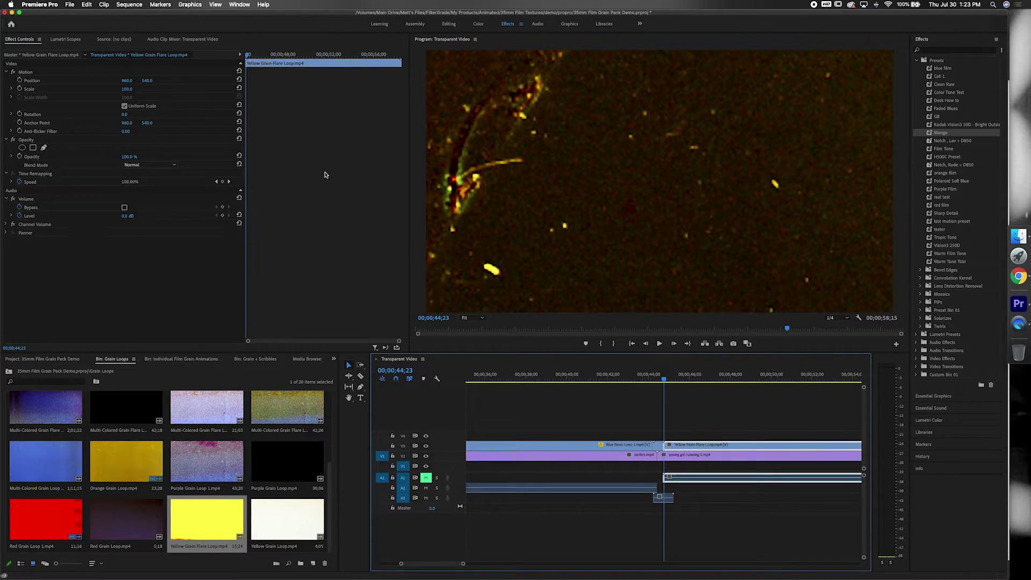
Step: Try the Overlay blend mode on Yellow Grain Flare Loop, play it back, and return the blend mode to Normal
{"action": "left_click", "coordinate": [144, 165]}
{"action": "left_click", "coordinate": [149, 285]}
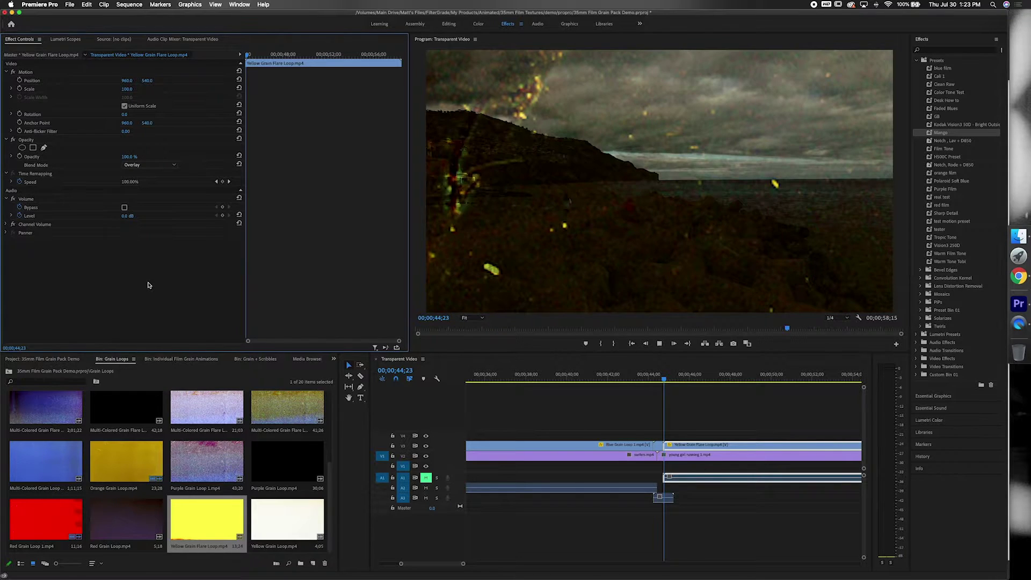
{"action": "key", "text": "space"}
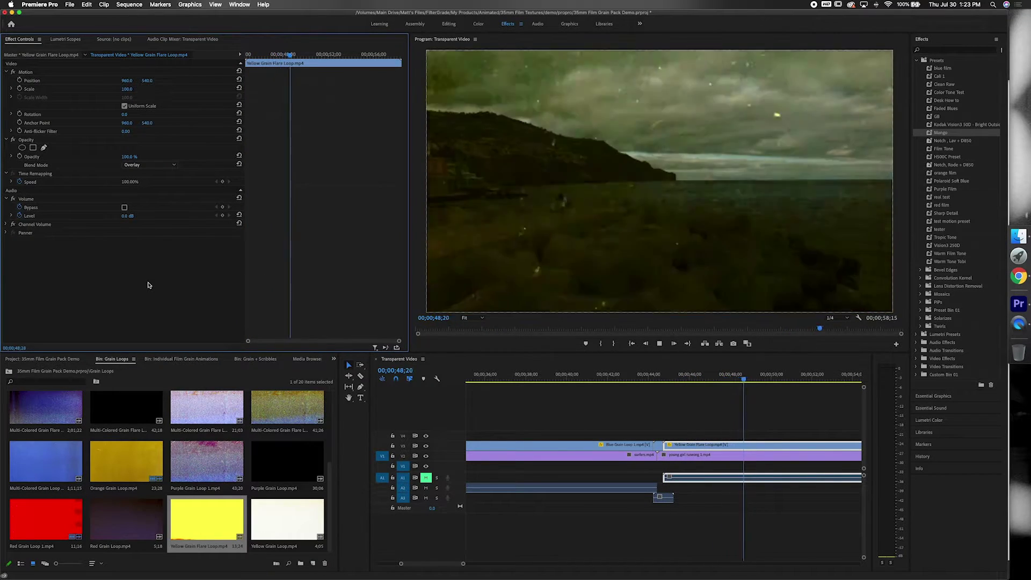
{"action": "left_click", "coordinate": [149, 165]}
{"action": "left_click", "coordinate": [140, 165]}
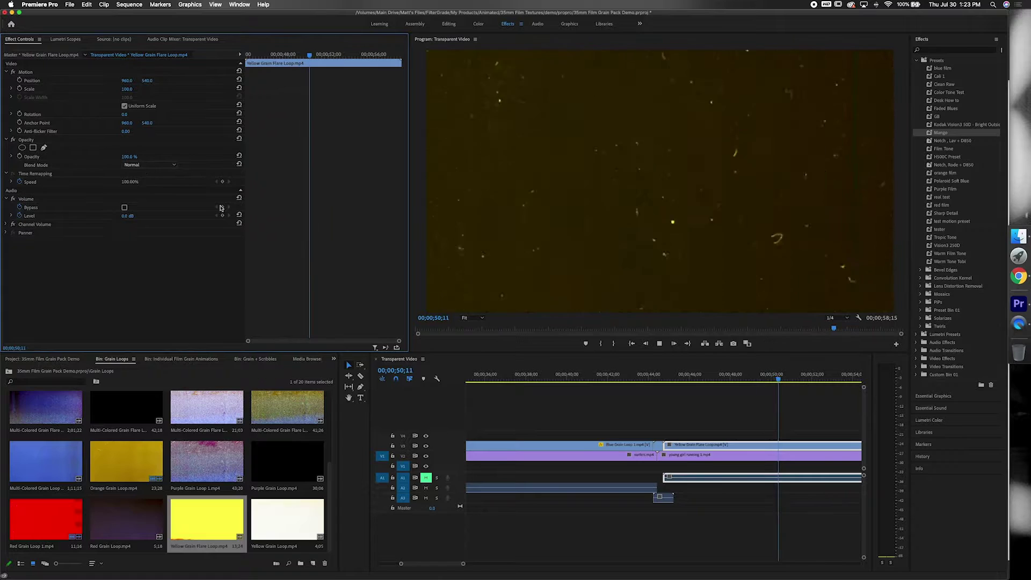
Step: Delete Yellow Grain Flare Loop from above the young girl running clip
{"action": "scroll", "coordinate": [582, 410], "scroll_direction": "down", "scroll_amount": 5}
{"action": "left_click", "coordinate": [664, 447]}
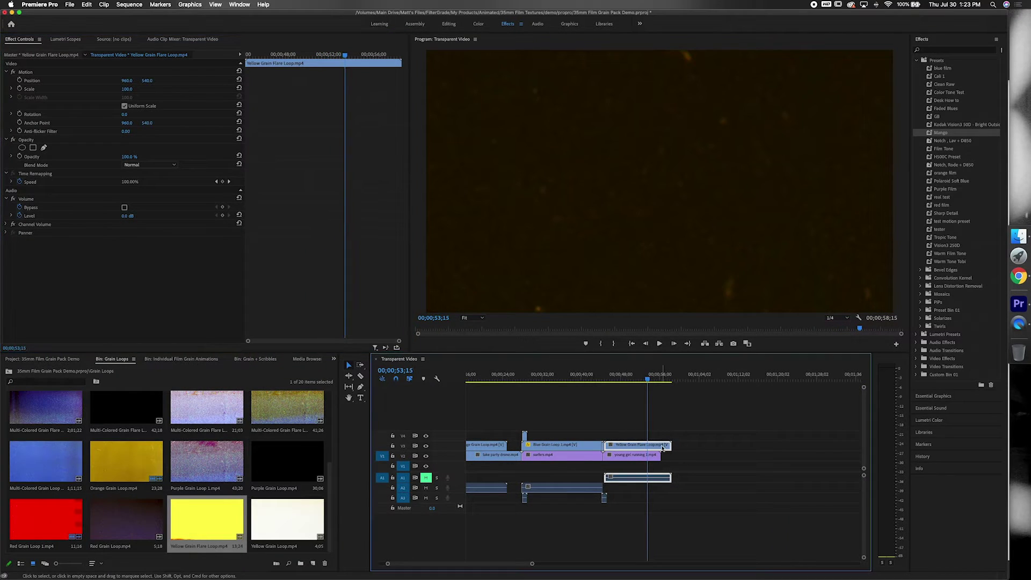
{"action": "key", "text": "Delete"}
Step: Place Yellow Grain Loop above the start of the young girl running clip and select it
{"action": "left_click_drag", "start_coordinate": [316, 509], "coordinate": [607, 447]}
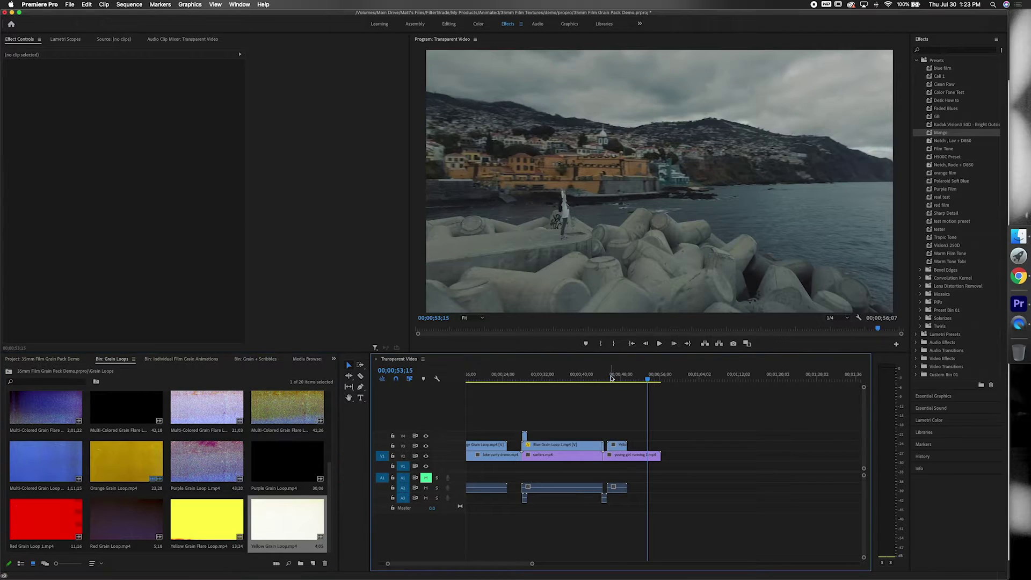
{"action": "left_click", "coordinate": [610, 379]}
{"action": "left_click", "coordinate": [617, 445]}
Step: Try Screen on Yellow Grain Loop, change its blend mode to Overlay, and play it back
{"action": "left_click", "coordinate": [155, 166]}
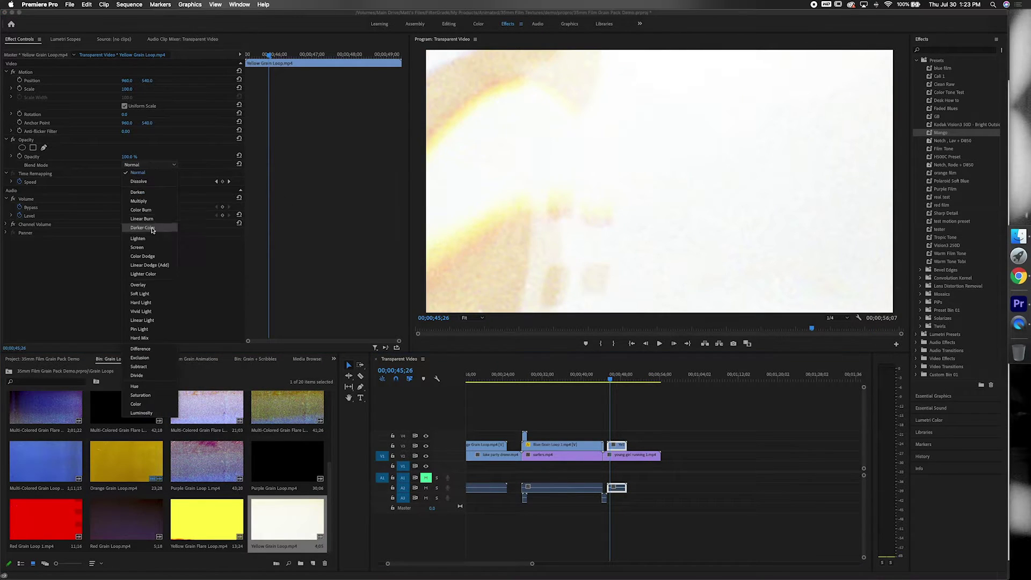
{"action": "left_click", "coordinate": [151, 246]}
{"action": "left_click", "coordinate": [147, 166]}
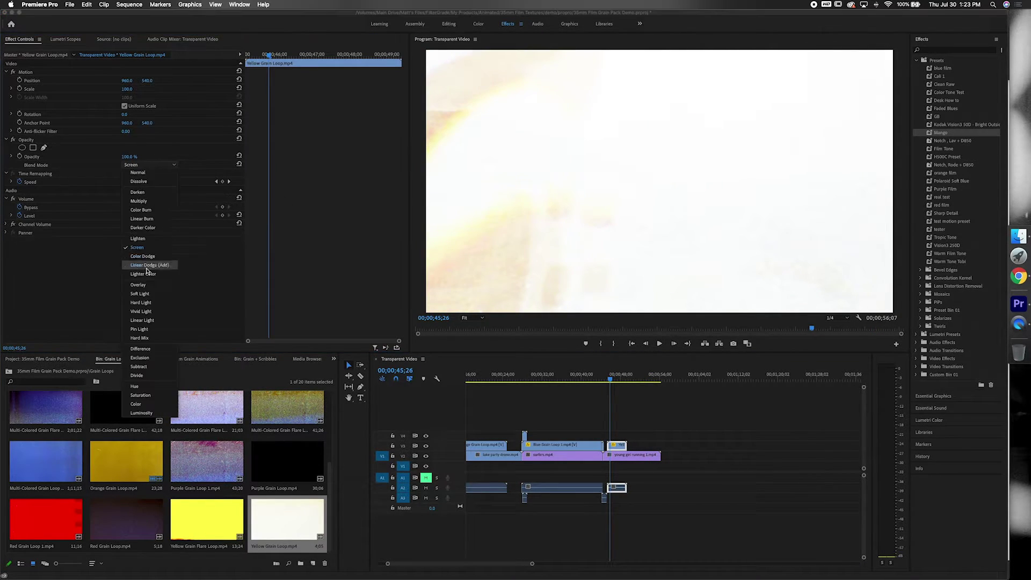
{"action": "left_click", "coordinate": [148, 285]}
{"action": "key", "text": "space"}
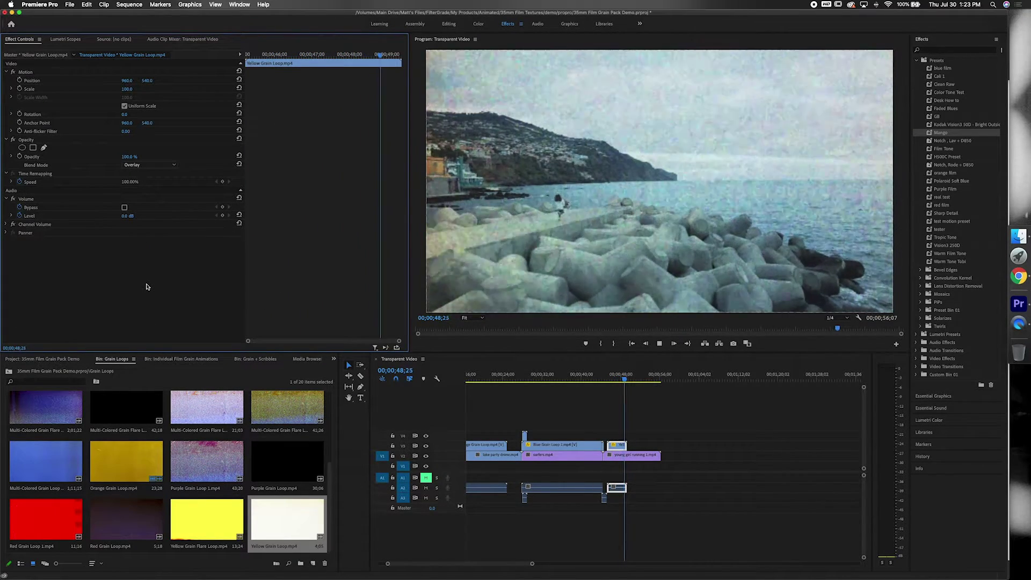
Step: Delete Yellow Grain Loop from above the young girl running clip and stop playback
{"action": "left_click", "coordinate": [616, 445]}
{"action": "key", "text": "Delete"}
{"action": "key", "text": "space"}
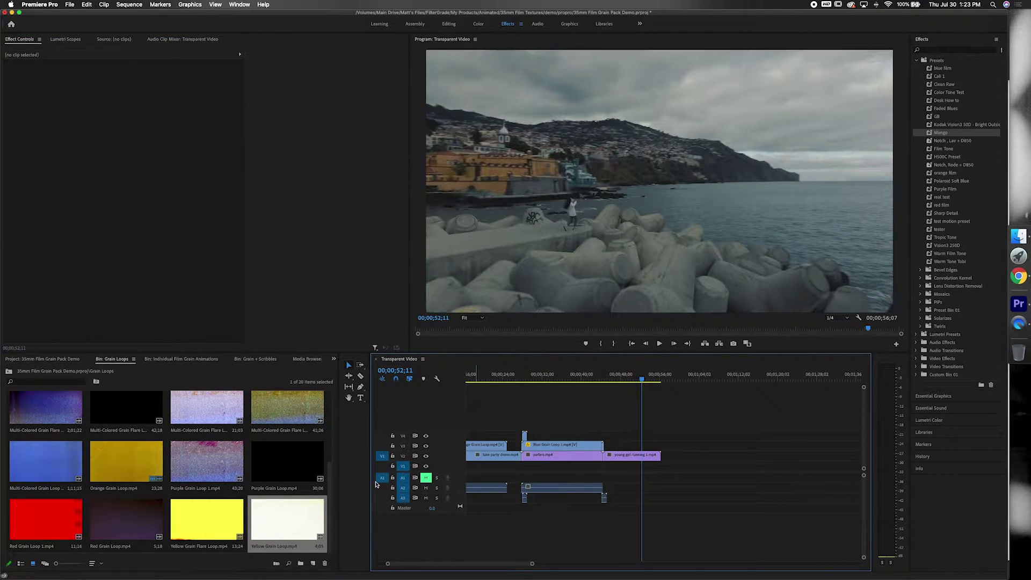
Step: Place Black Grain Loop 1 from the Grain Loops bin above the young girl running clip and select it
{"action": "scroll", "coordinate": [636, 457], "scroll_direction": "left", "scroll_amount": 5}
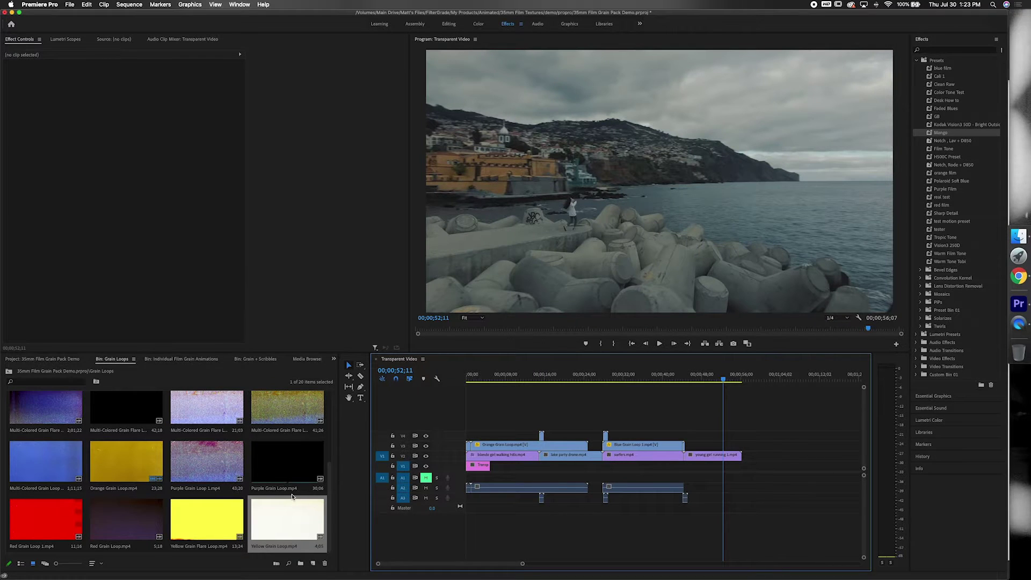
{"action": "scroll", "coordinate": [134, 471], "scroll_direction": "up", "scroll_amount": 3}
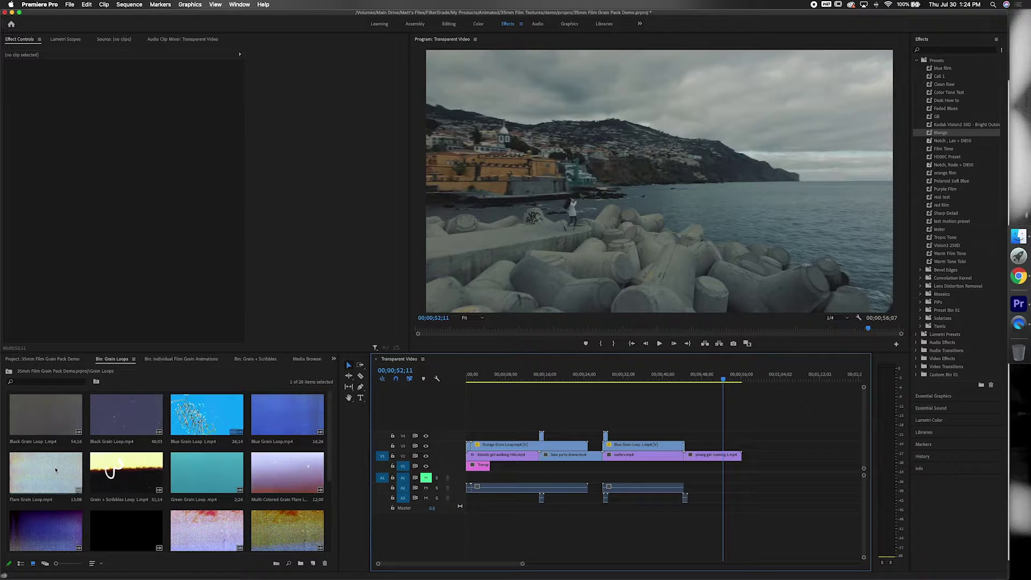
{"action": "left_click", "coordinate": [36, 472]}
{"action": "left_click_drag", "start_coordinate": [45, 420], "coordinate": [693, 449]}
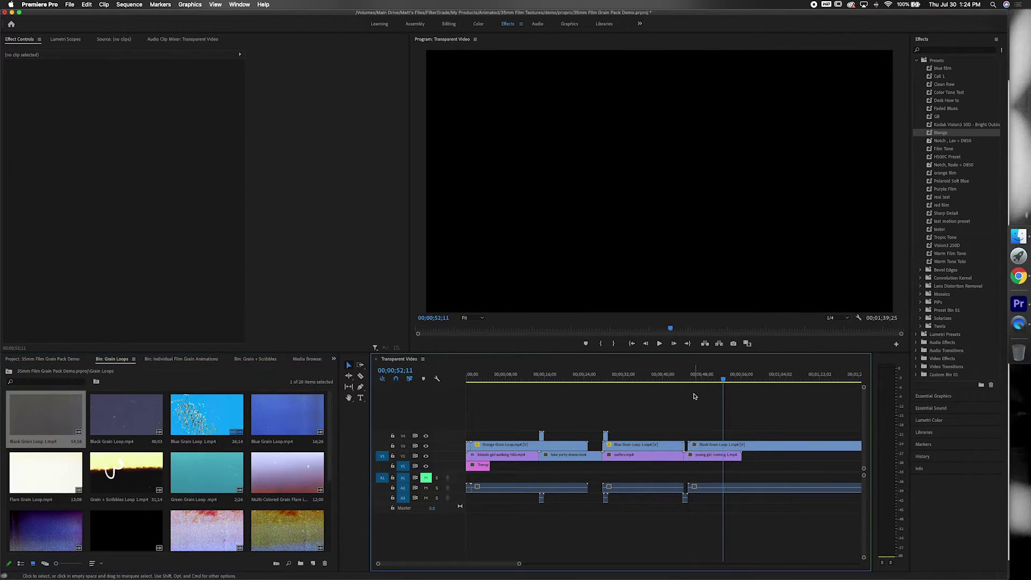
{"action": "left_click", "coordinate": [701, 443]}
Step: Try Overlay on Black Grain Loop 1, set its blend mode to Screen, and play it back
{"action": "left_click", "coordinate": [164, 169]}
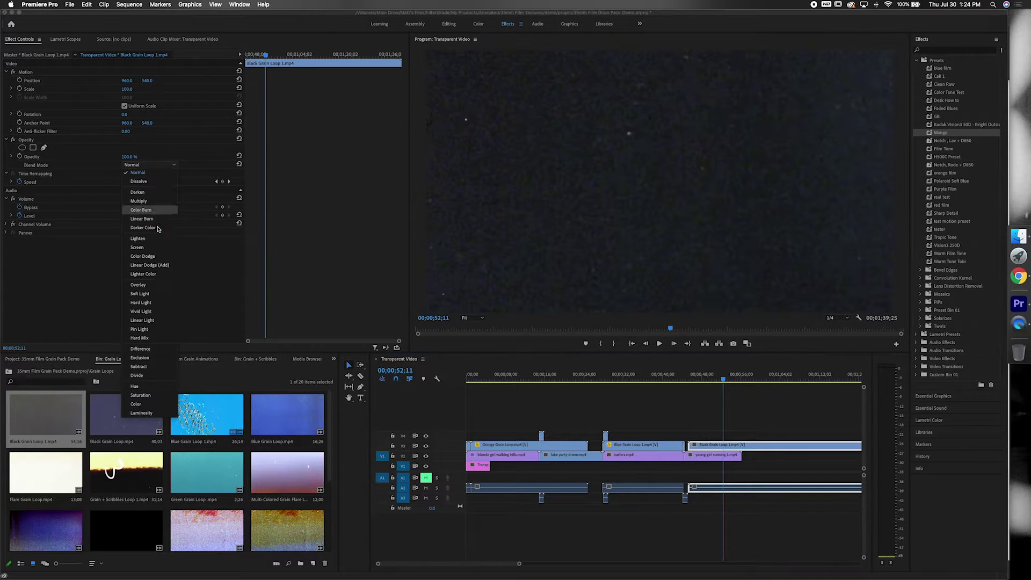
{"action": "left_click", "coordinate": [153, 286]}
{"action": "left_click", "coordinate": [167, 168]}
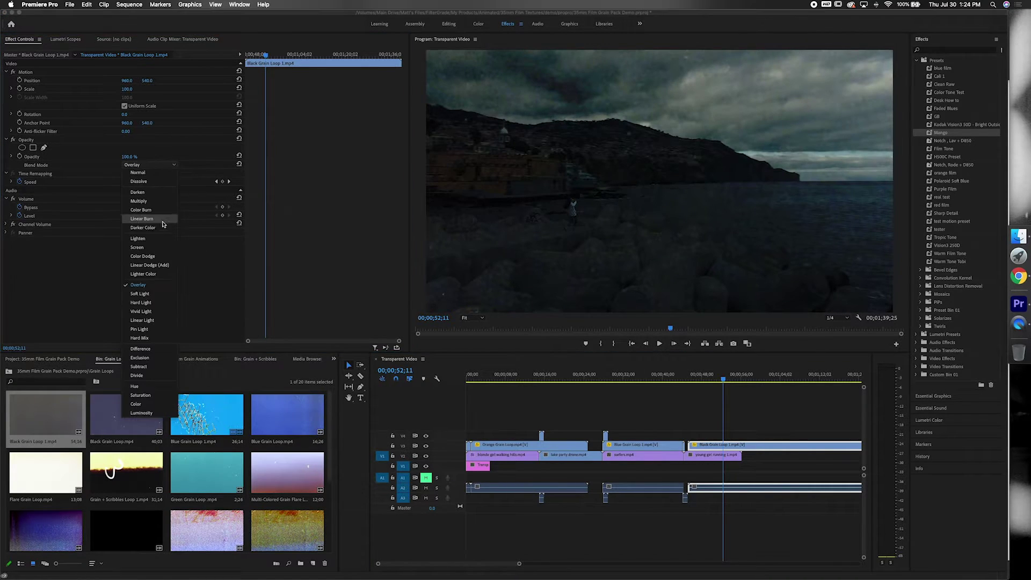
{"action": "left_click", "coordinate": [155, 248]}
{"action": "key", "text": "space"}
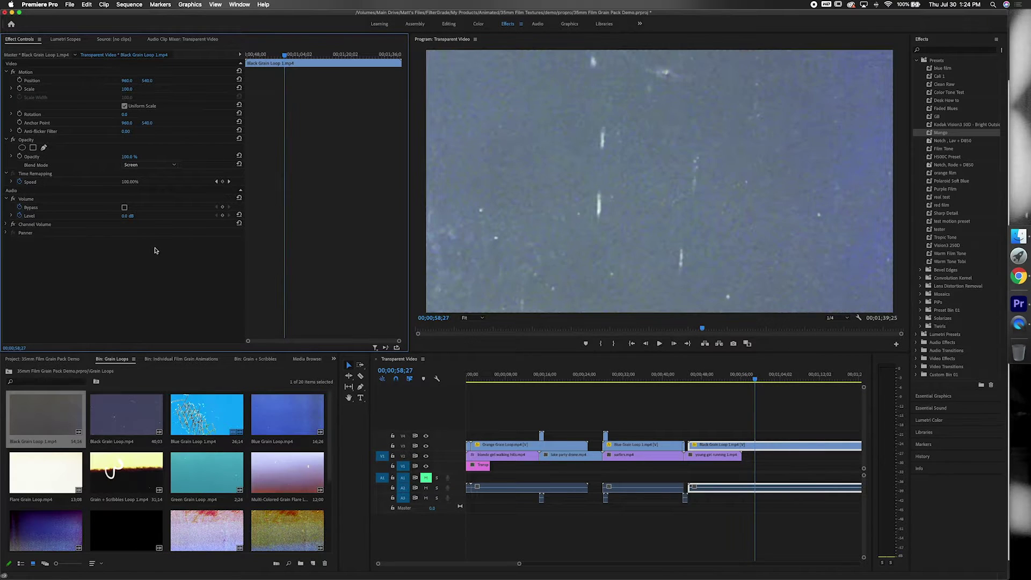
Step: Replace the scribble overlay at the start of the lake party drone clip with Grain + Scribble 4 from the Grain + Scribbles bin
{"action": "key", "text": "minus"}
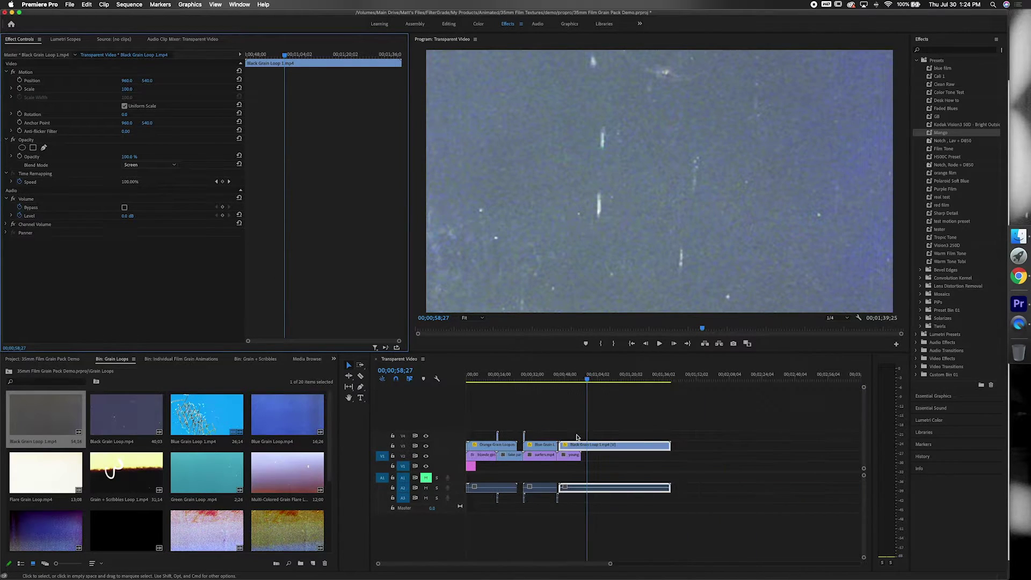
{"action": "key", "text": "space"}
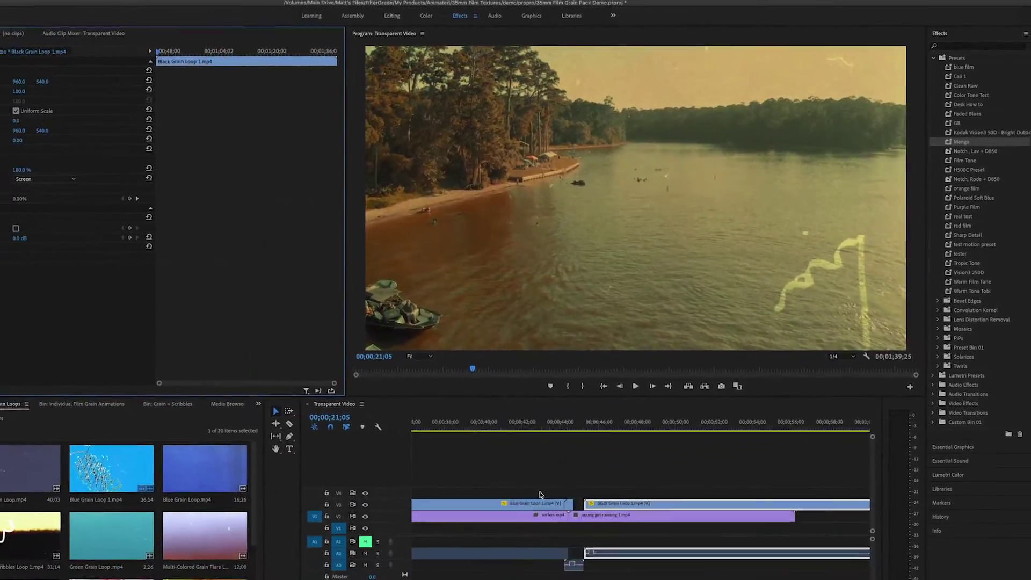
{"action": "left_click", "coordinate": [638, 436]}
{"action": "scroll", "coordinate": [155, 481], "scroll_direction": "down", "scroll_amount": 3}
{"action": "key", "text": "ctrl+shift+period"}
{"action": "key", "text": "ctrl+shift+period"}
{"action": "scroll", "coordinate": [129, 478], "scroll_direction": "down", "scroll_amount": 10}
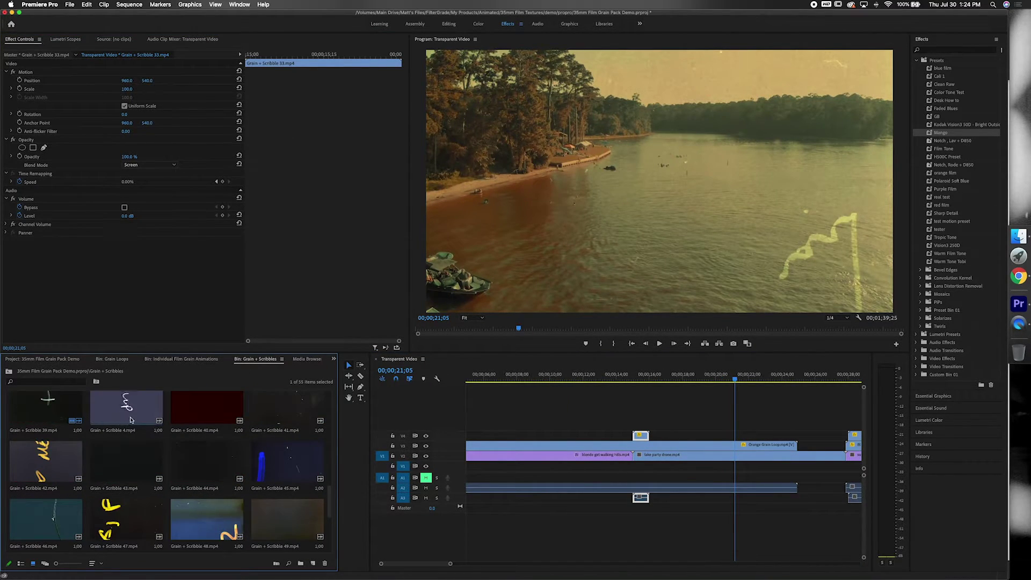
{"action": "mouse_move", "coordinate": [123, 420]}
{"action": "left_mouse_down"}
{"action": "mouse_move", "coordinate": [528, 414]}
{"action": "mouse_move", "coordinate": [537, 424]}
{"action": "mouse_move", "coordinate": [641, 435]}
{"action": "left_mouse_up"}
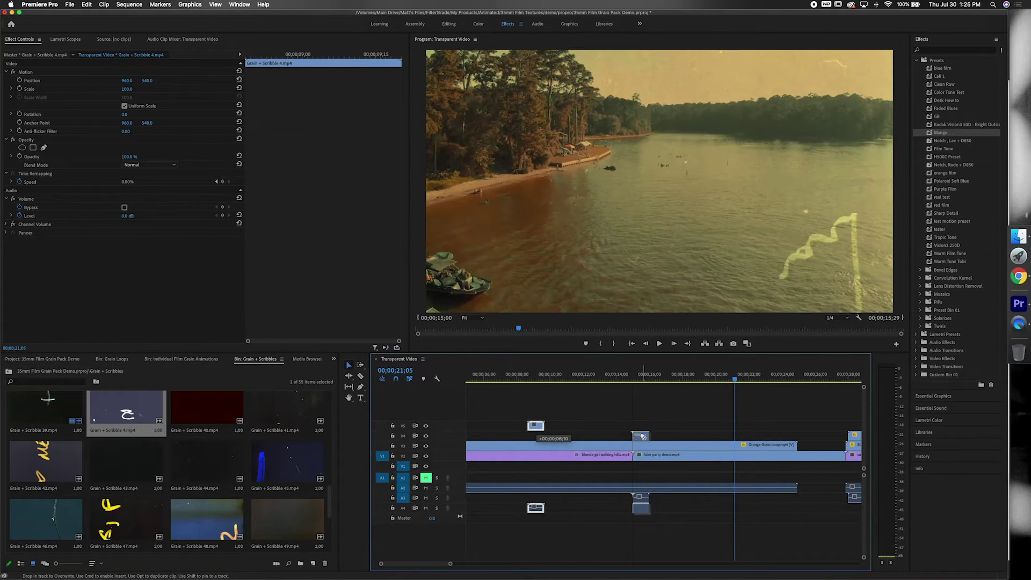
Step: Set the Grain + Scribble 4 overlay's blend mode to Screen and play back the lake party drone section
{"action": "left_click", "coordinate": [134, 165]}
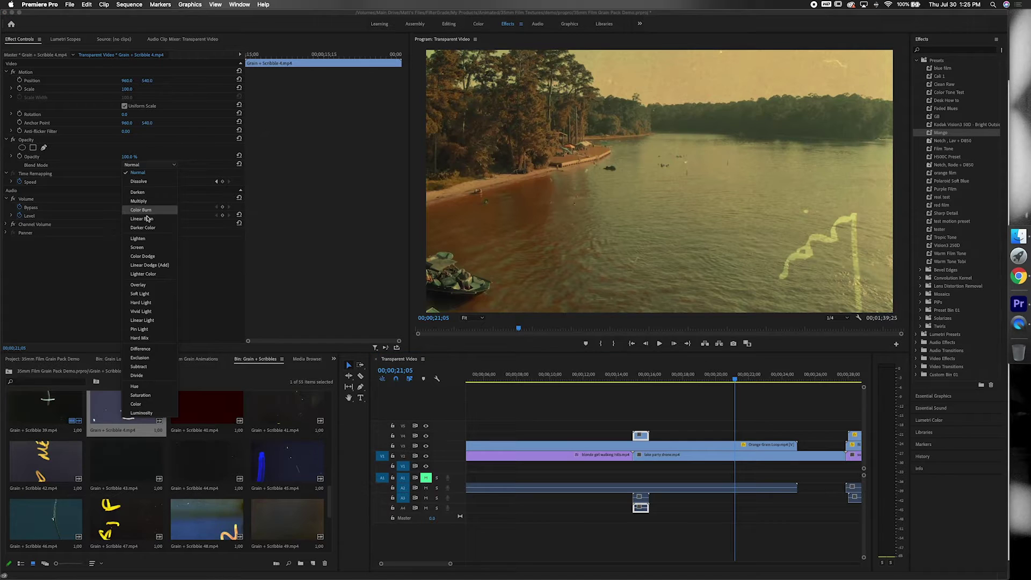
{"action": "left_click", "coordinate": [147, 246]}
{"action": "left_click", "coordinate": [623, 378]}
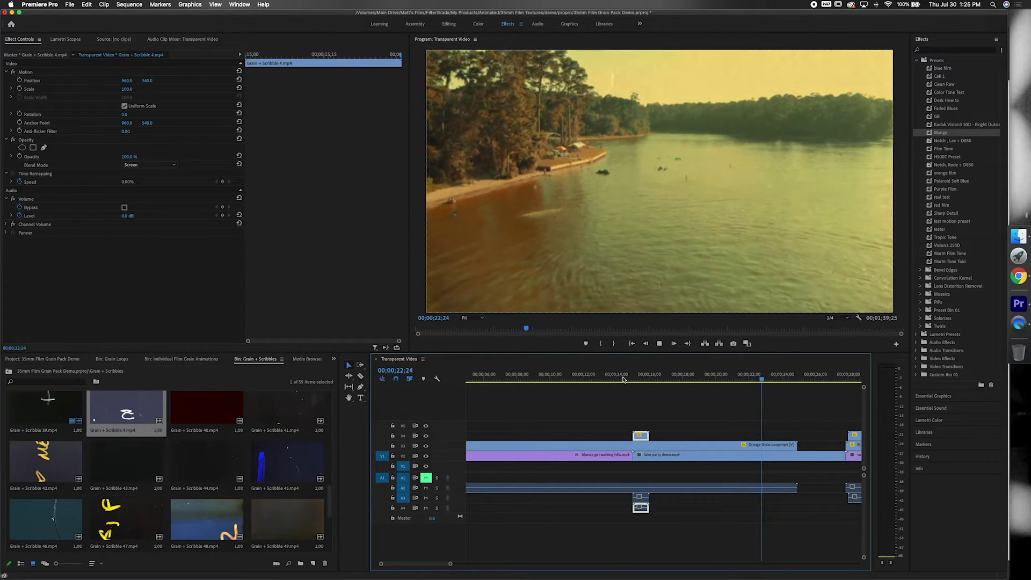
{"action": "key", "text": "space"}
{"action": "key", "text": "space"}
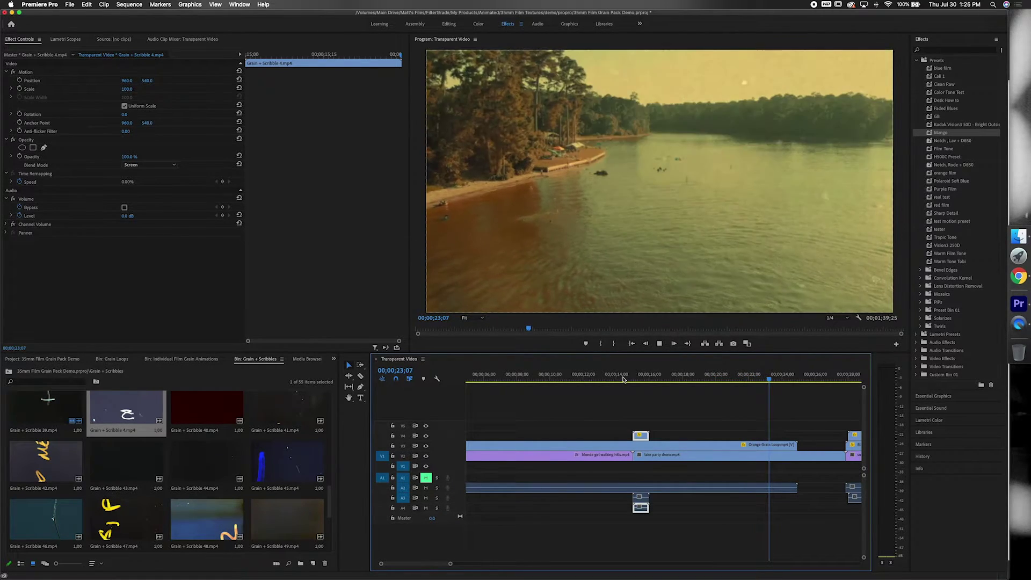
{"action": "key", "text": "space"}
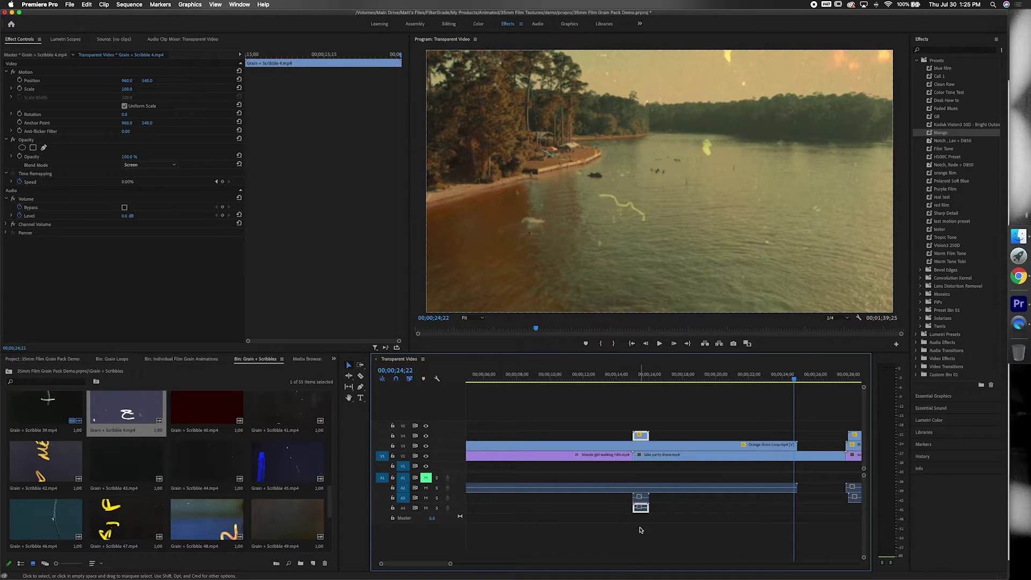
Step: Review the end of the lake party drone clip and the transition into the surfers clip in playback
{"action": "key", "text": "minus"}
{"action": "key", "text": "minus"}
{"action": "key", "text": "minus"}
{"action": "key", "text": "space"}
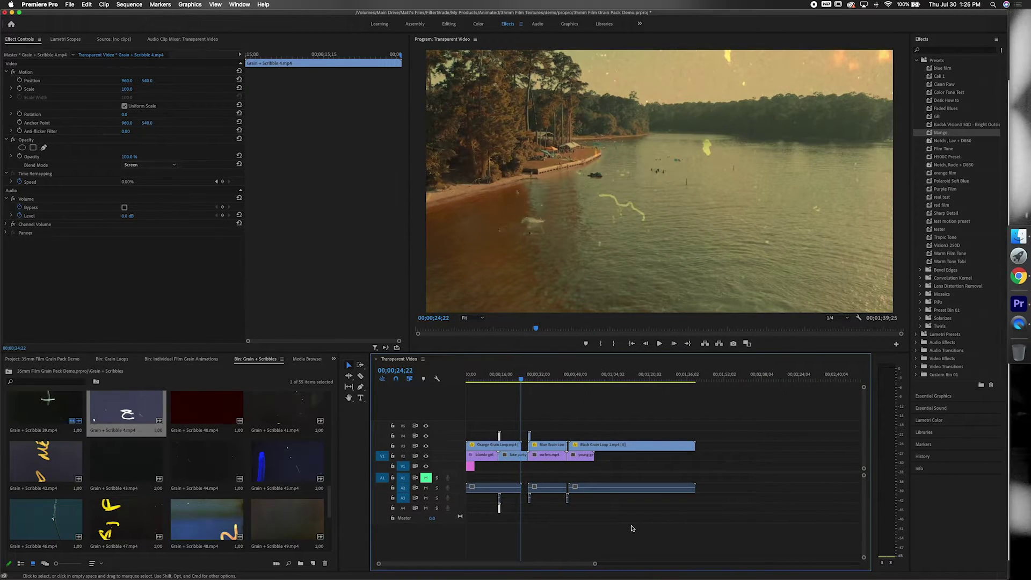
{"action": "key", "text": "space"}
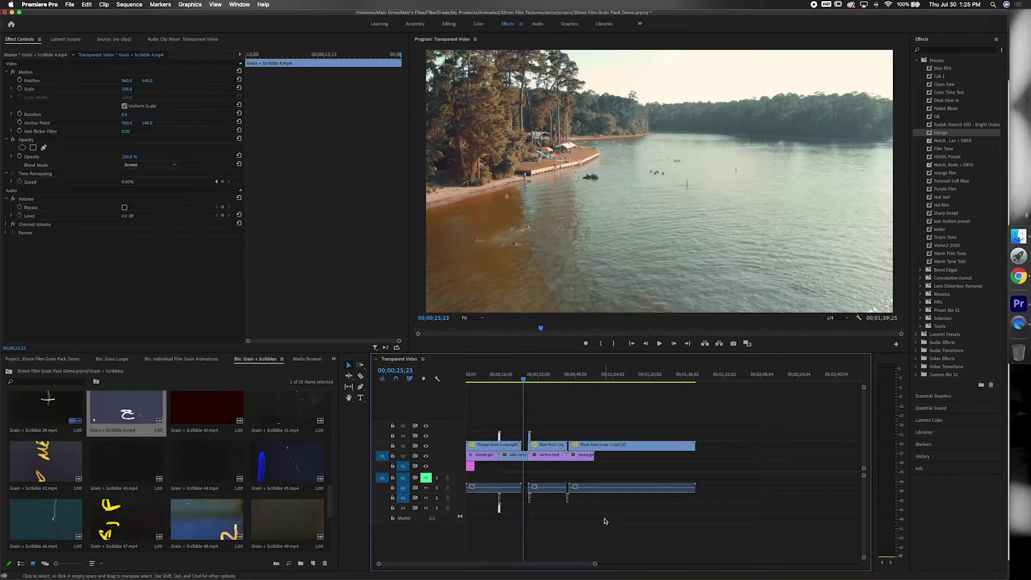
{"action": "key", "text": "equal"}
{"action": "key", "text": "equal"}
{"action": "key", "text": "equal"}
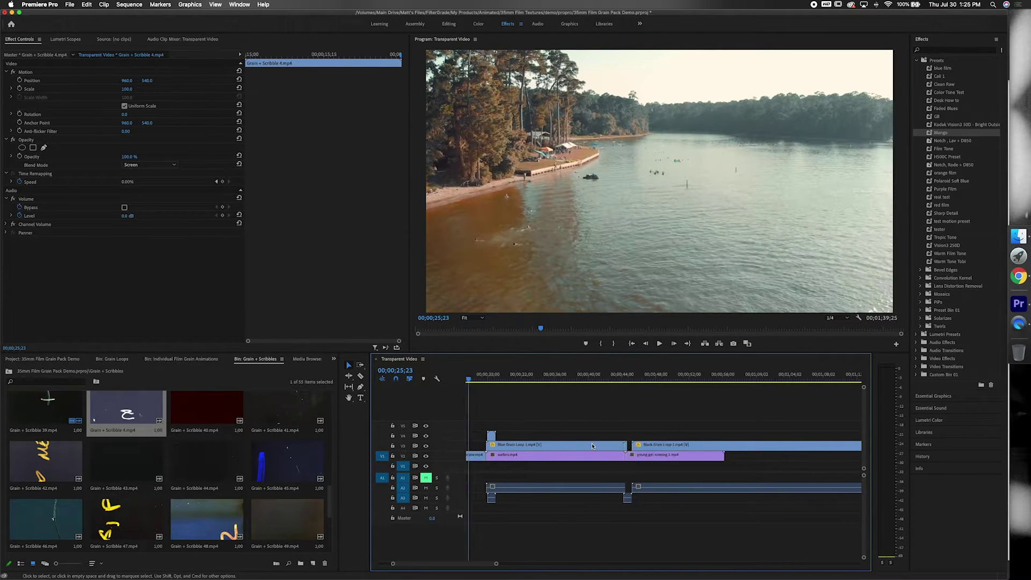
{"action": "key", "text": "space"}
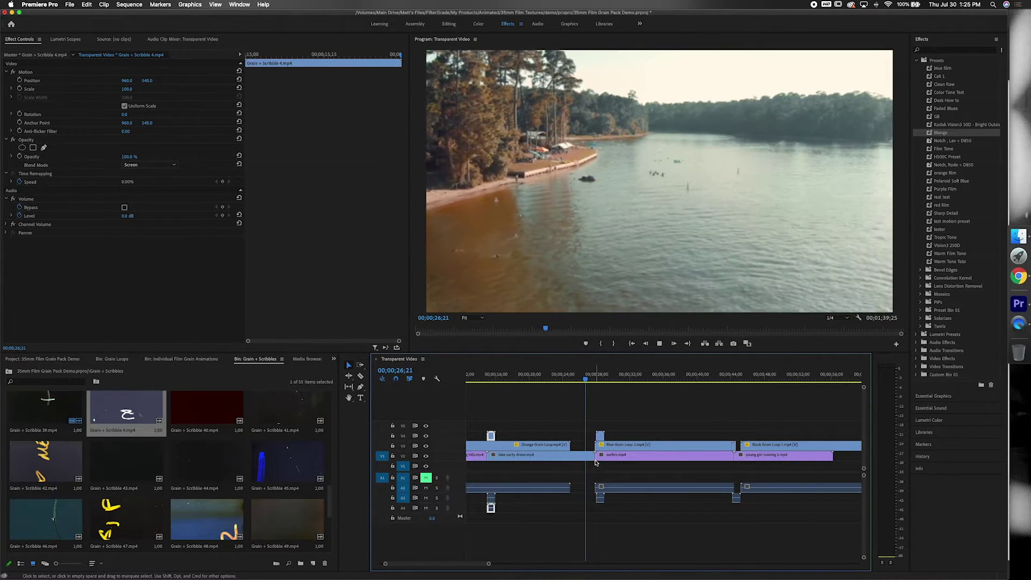